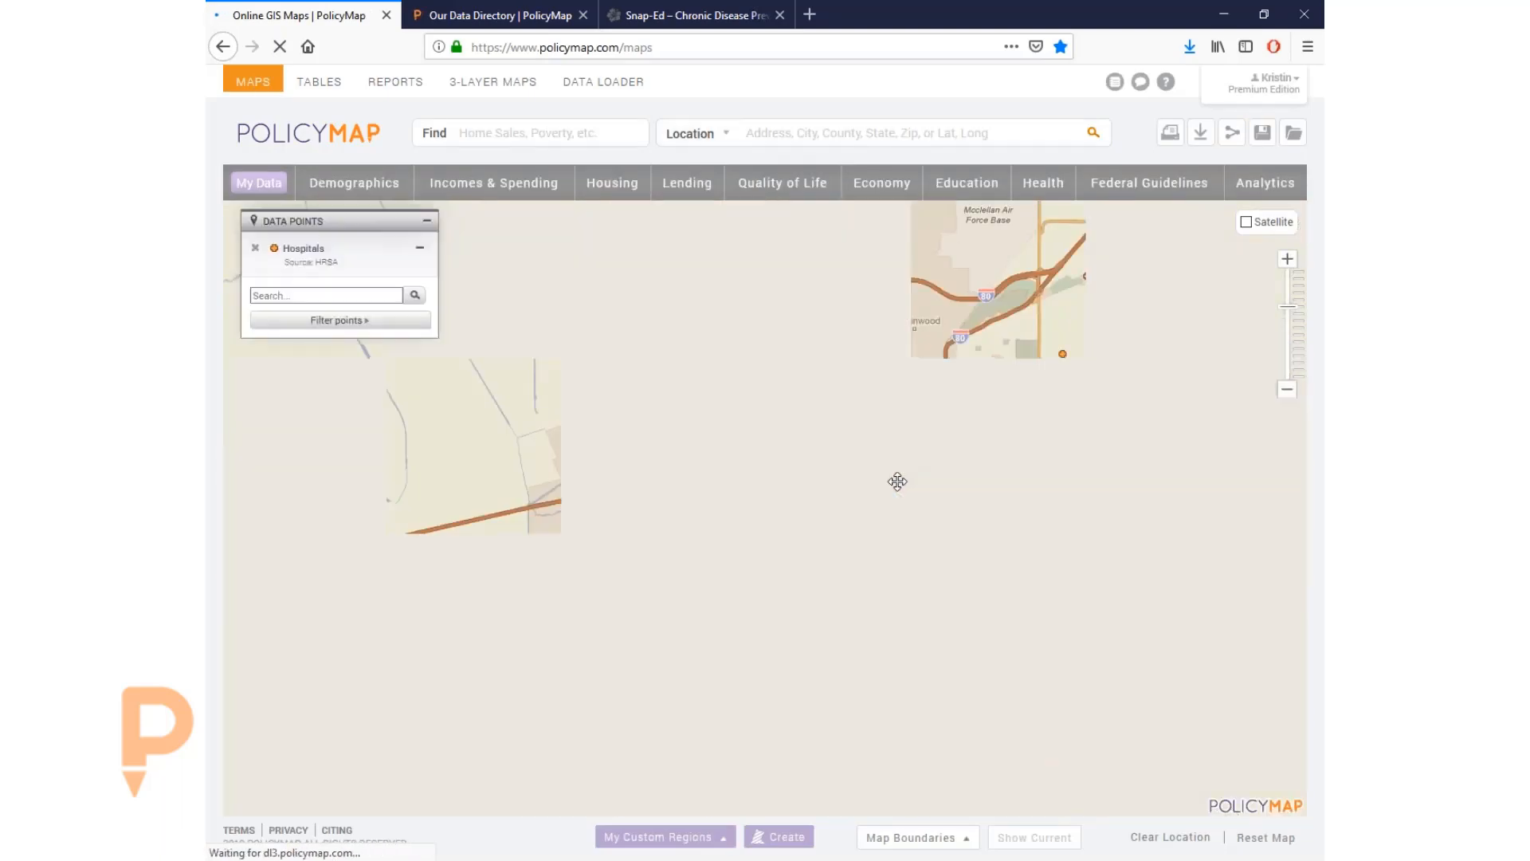
Step: Search the Hospitals data points for Sutter Medical Center, Sacramento, view its site info on the map and dismiss it
click(292, 293)
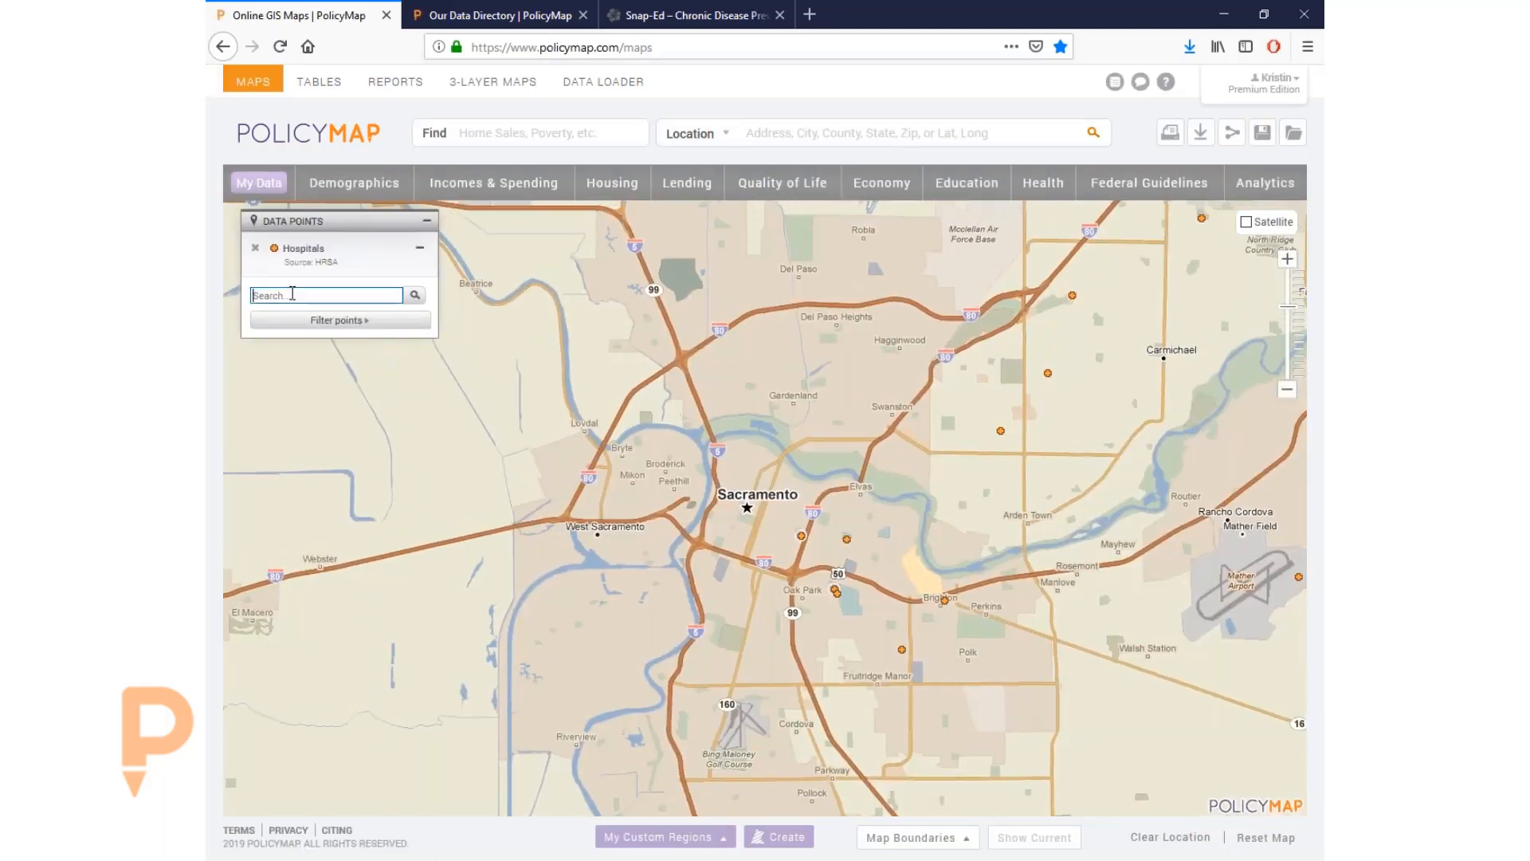
text(sutter medi)
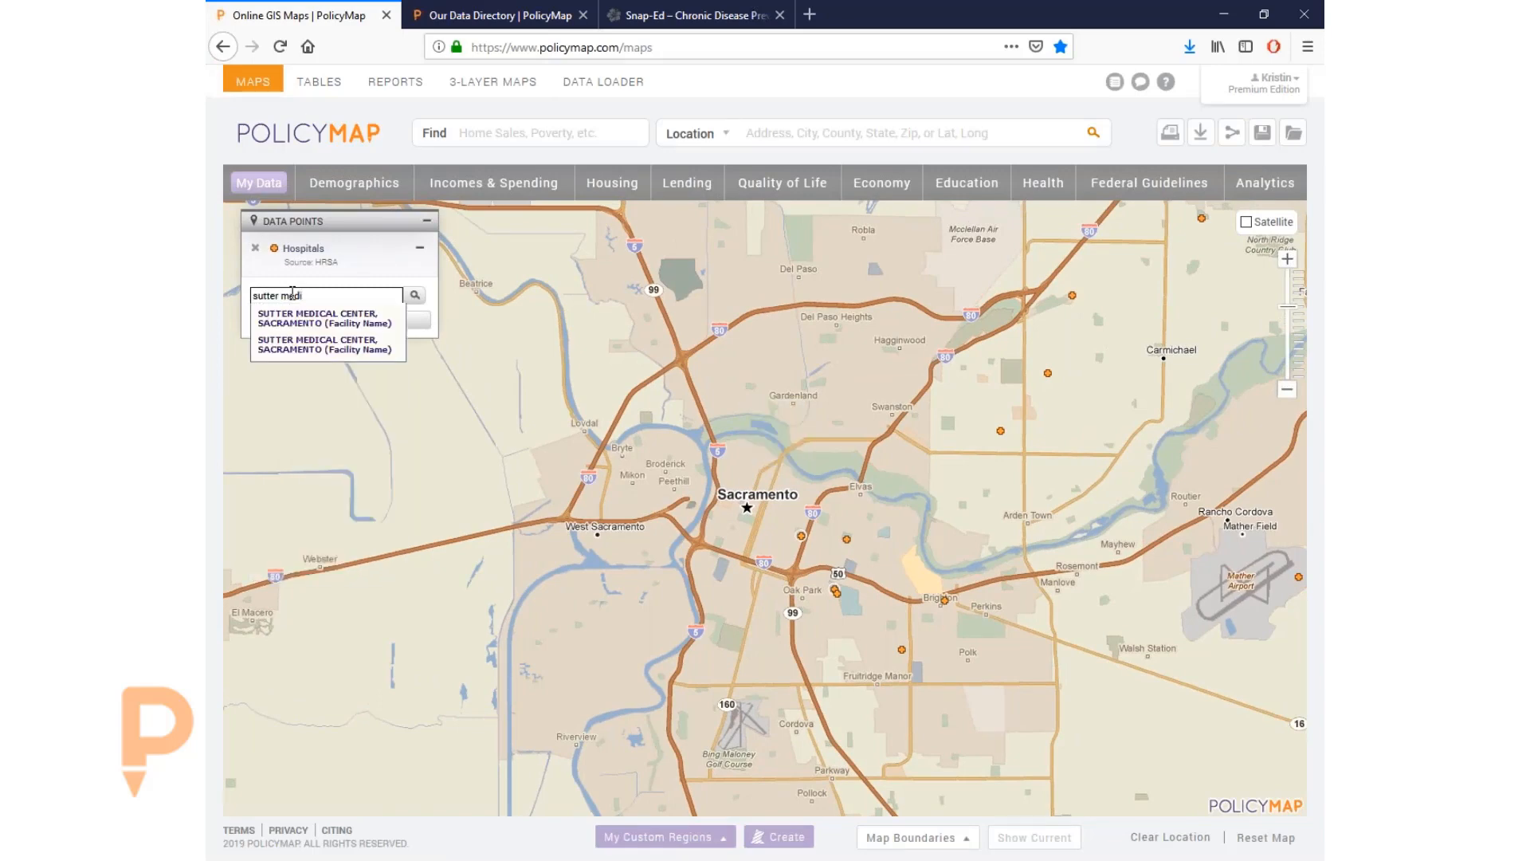
click(321, 350)
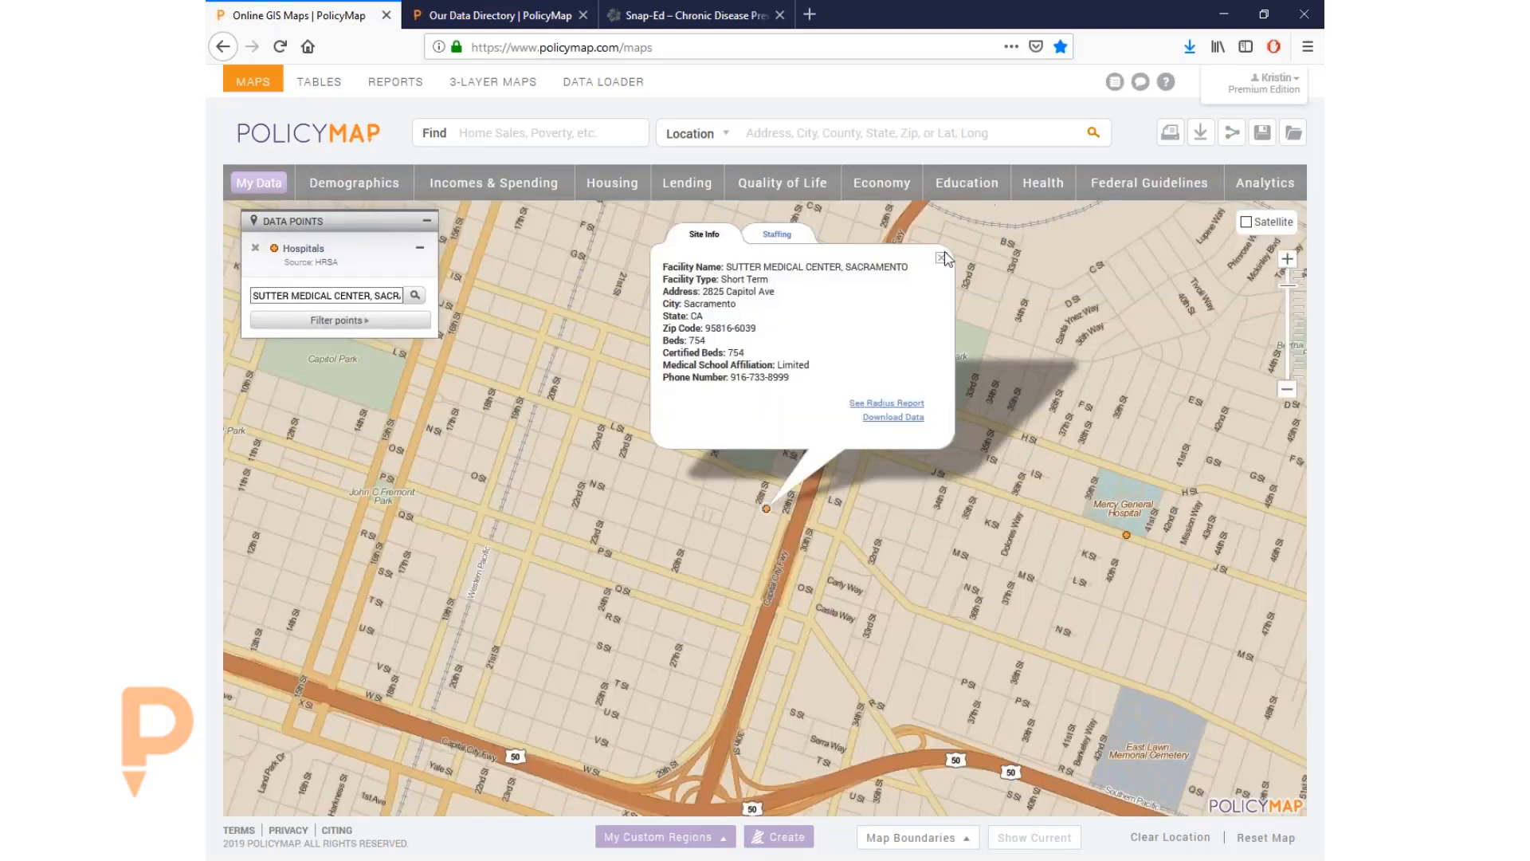
click(941, 260)
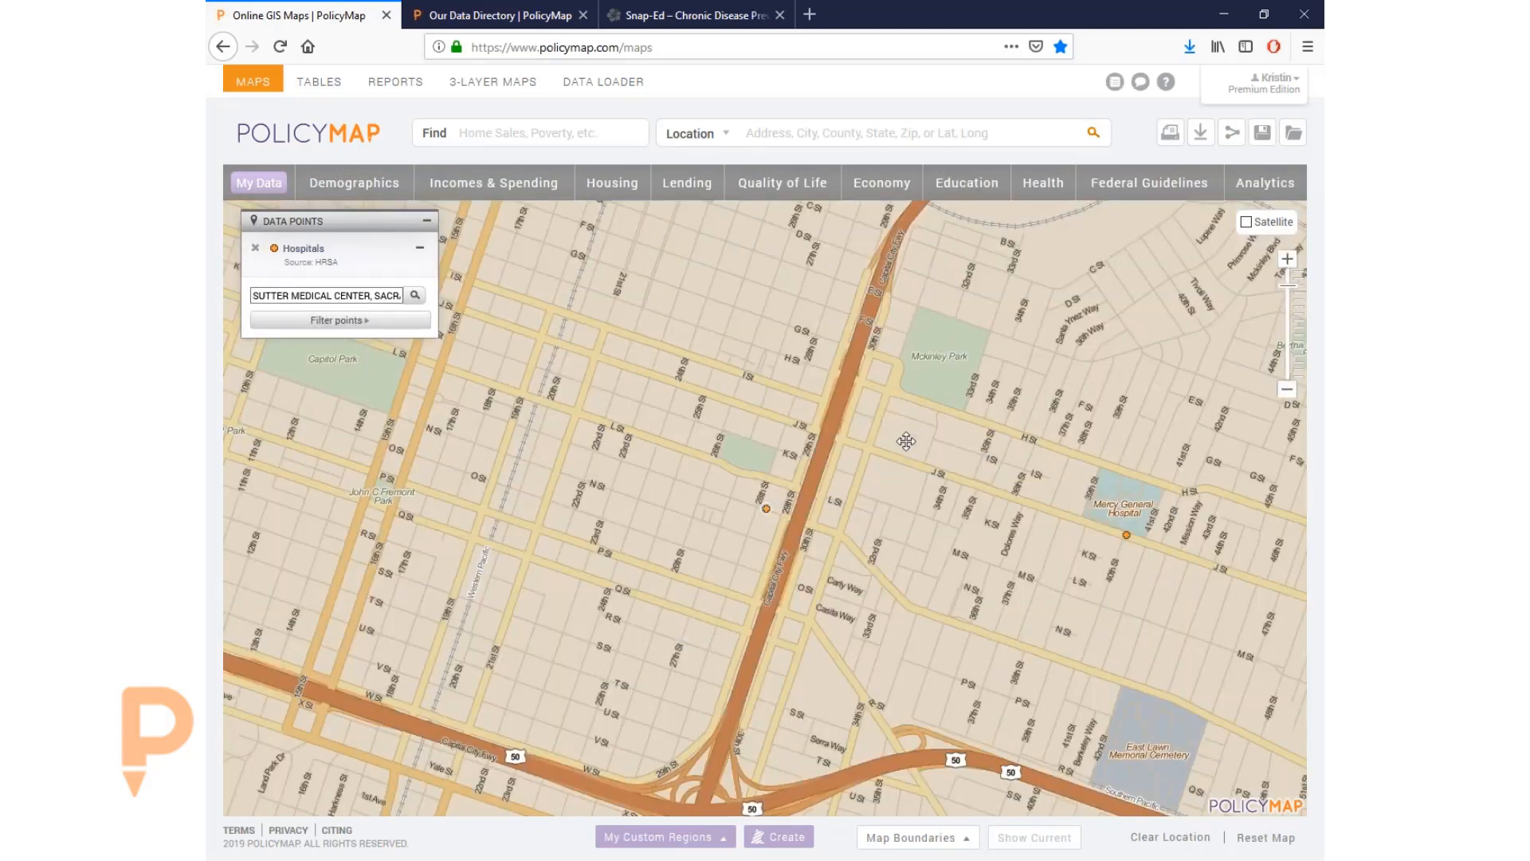
Step: Add the housing data layer for renter cost burdens, showing Cost Burdened for all households, around the hospital
drag(908, 441, 948, 440)
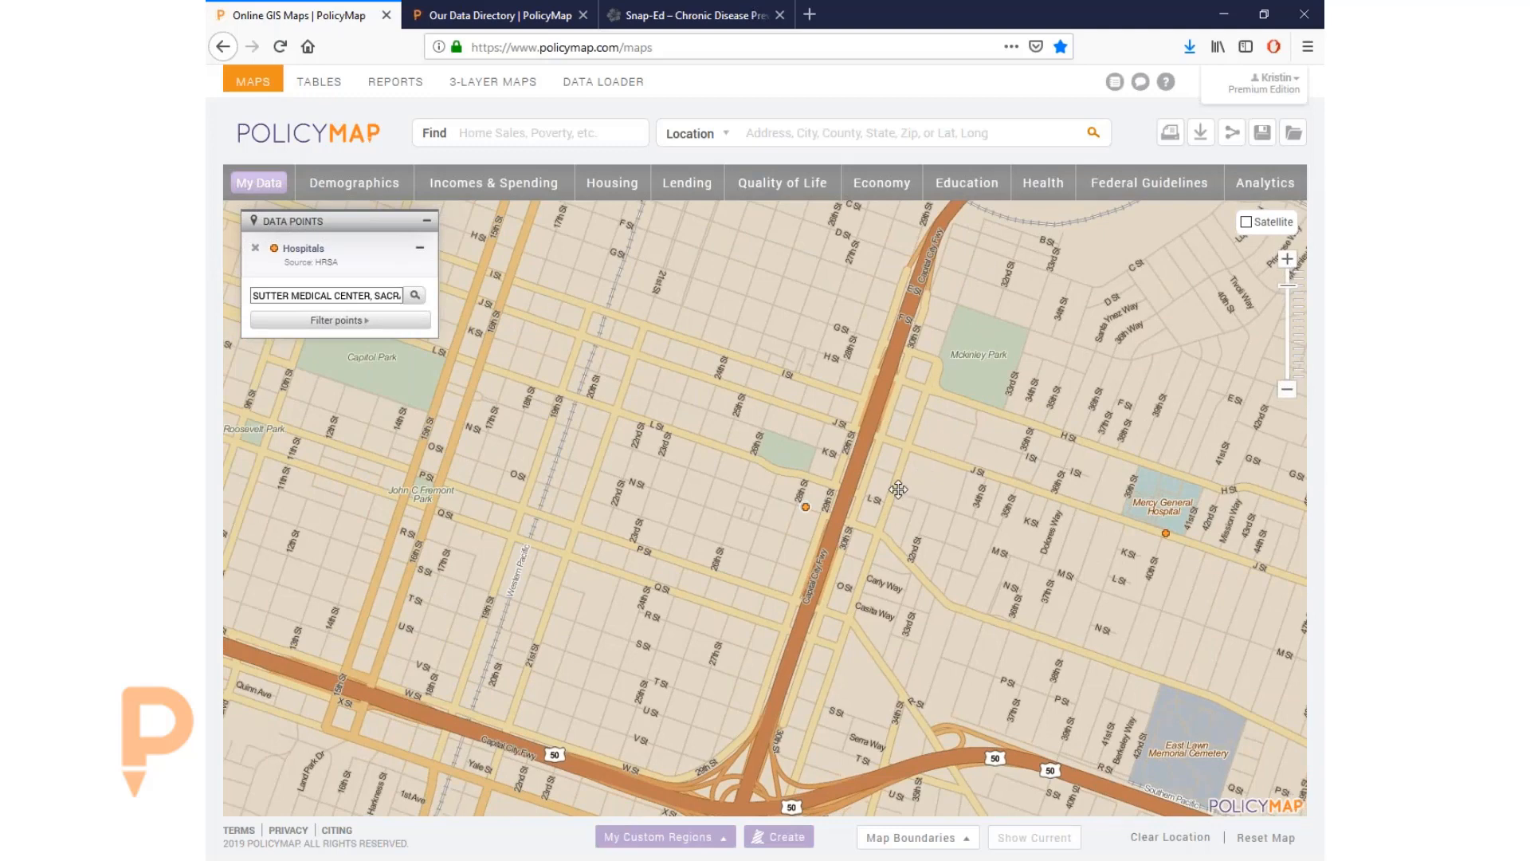
drag(897, 491, 868, 510)
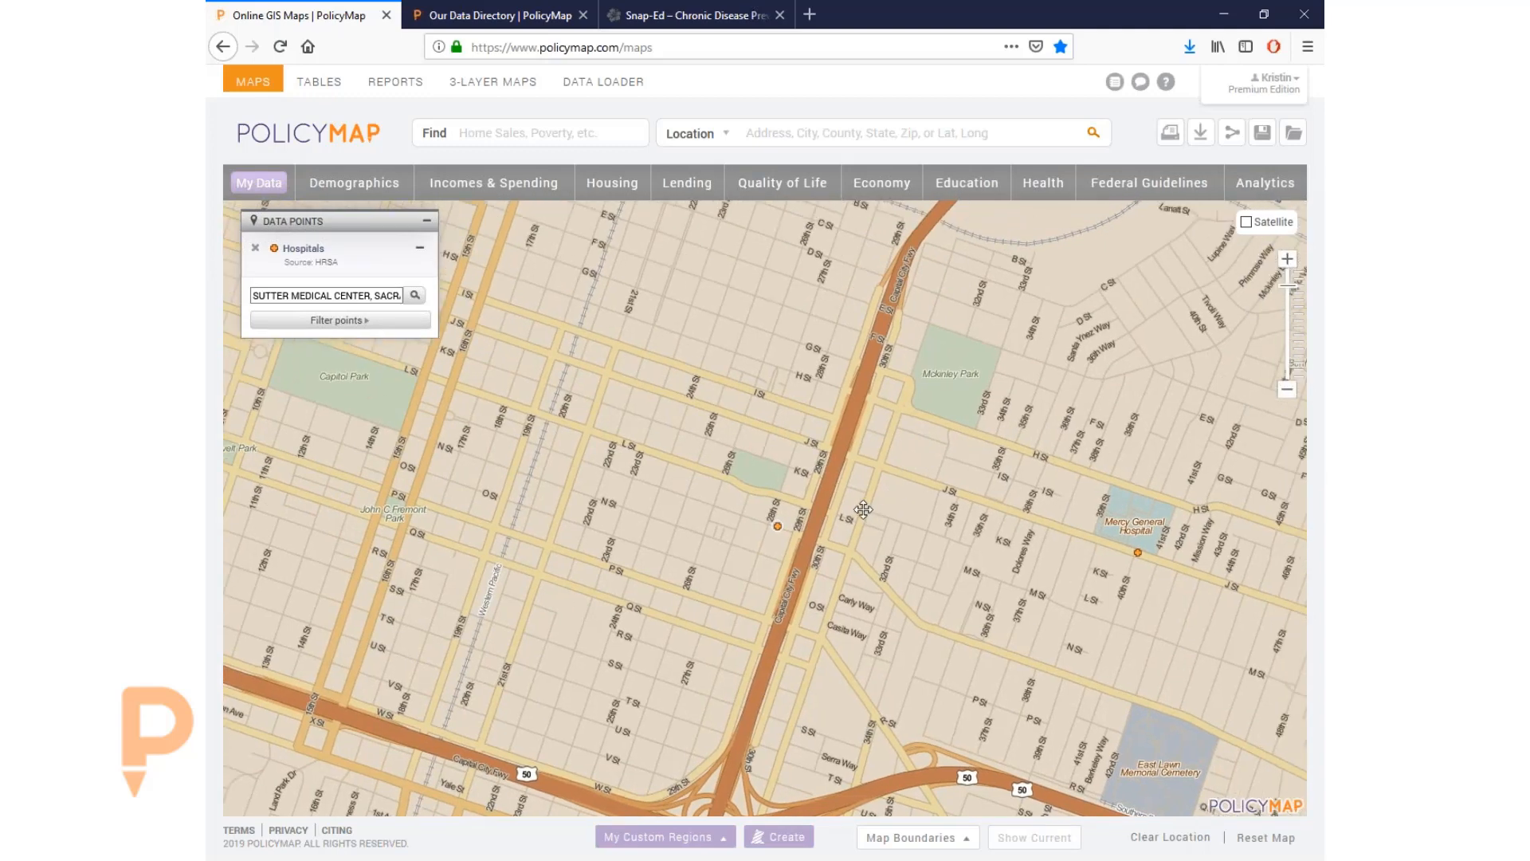
scroll(863, 508, down, 1)
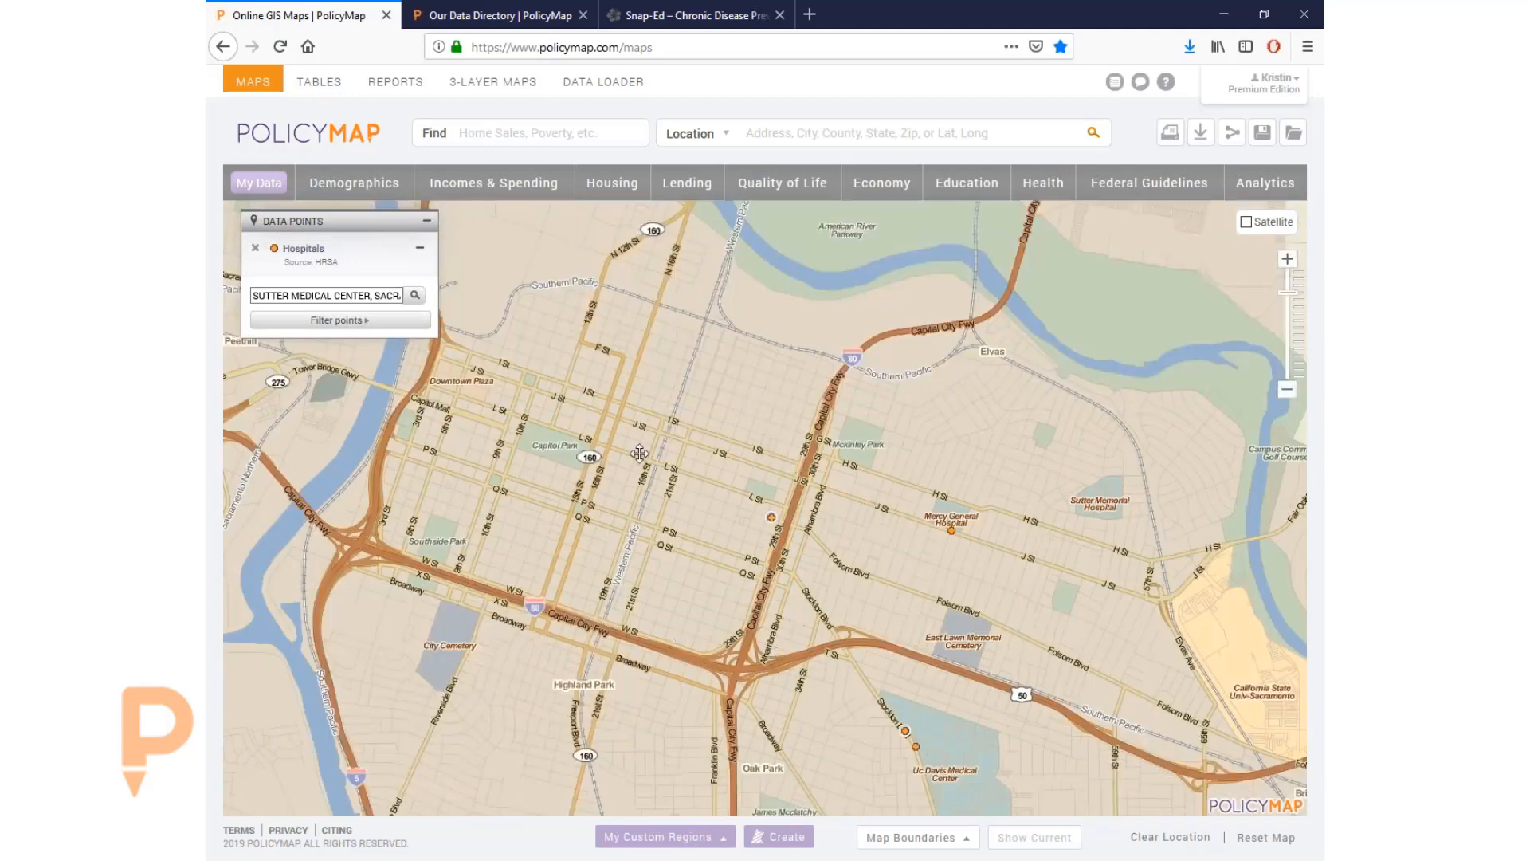
click(616, 195)
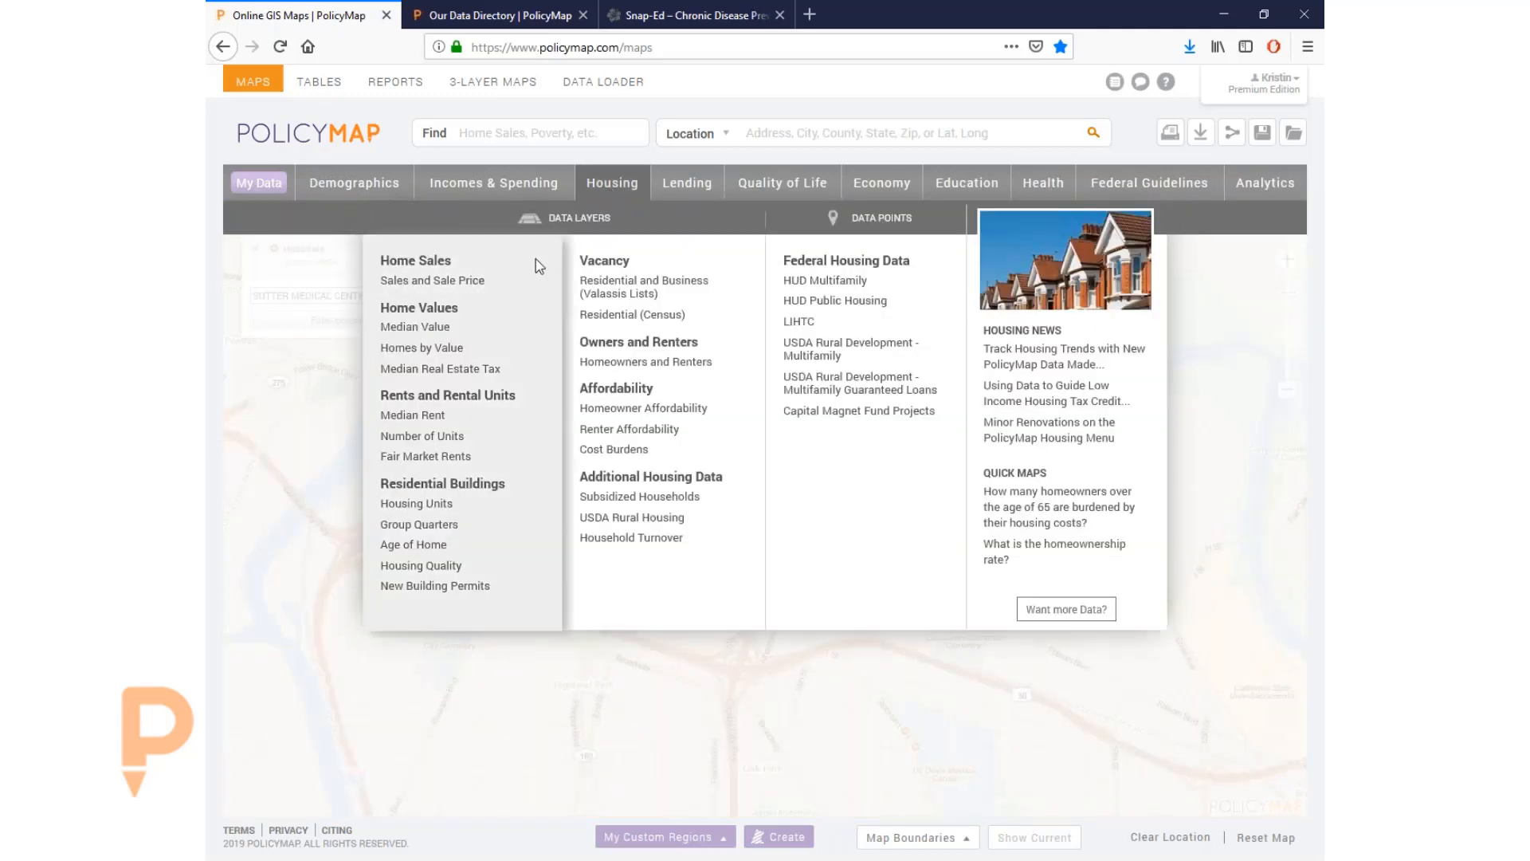
mouse_move(536, 279)
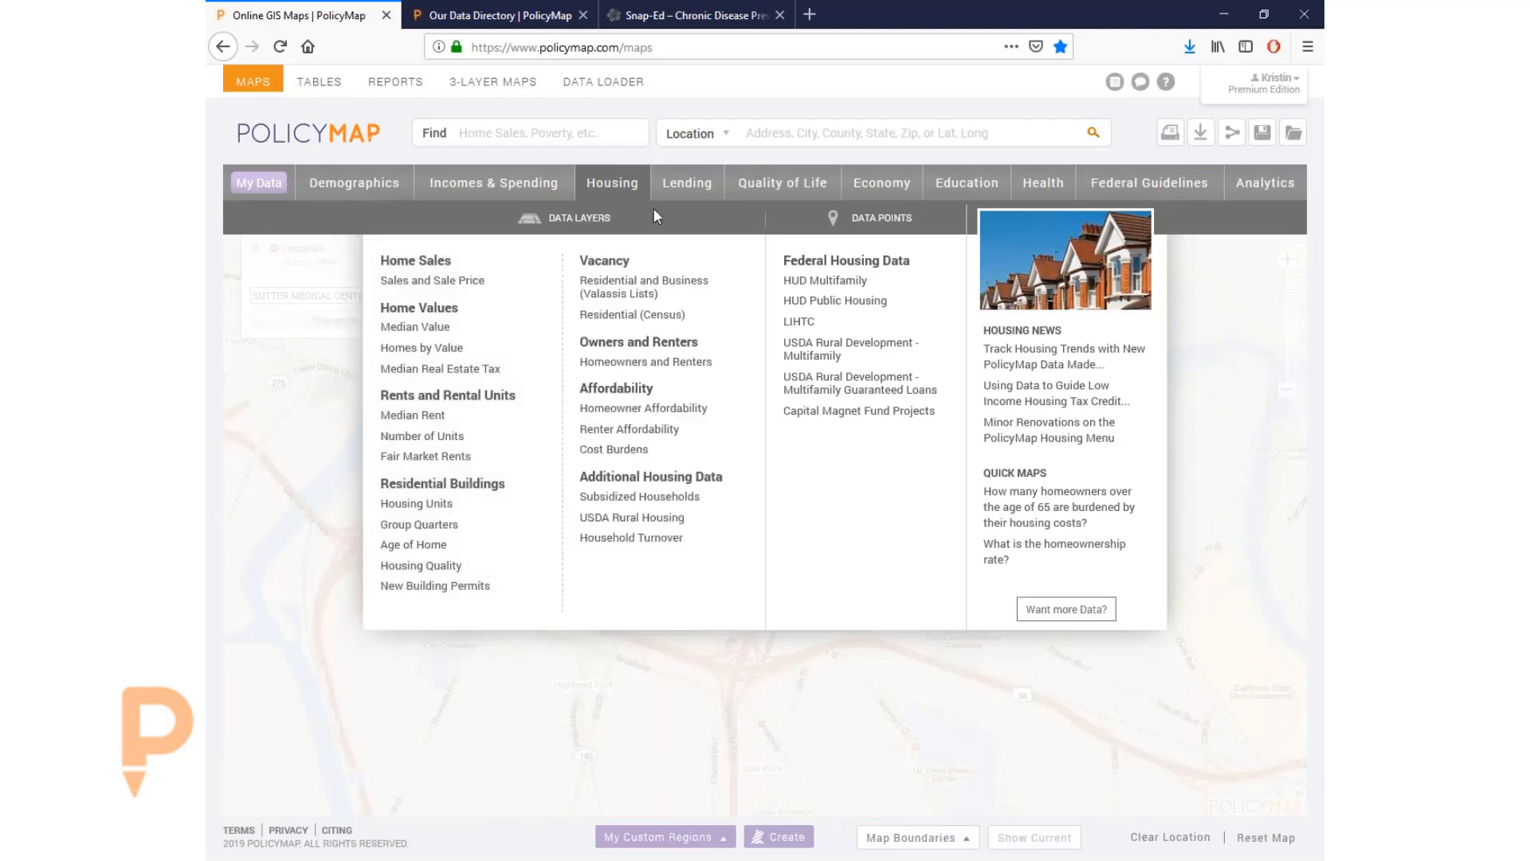
mouse_move(677, 283)
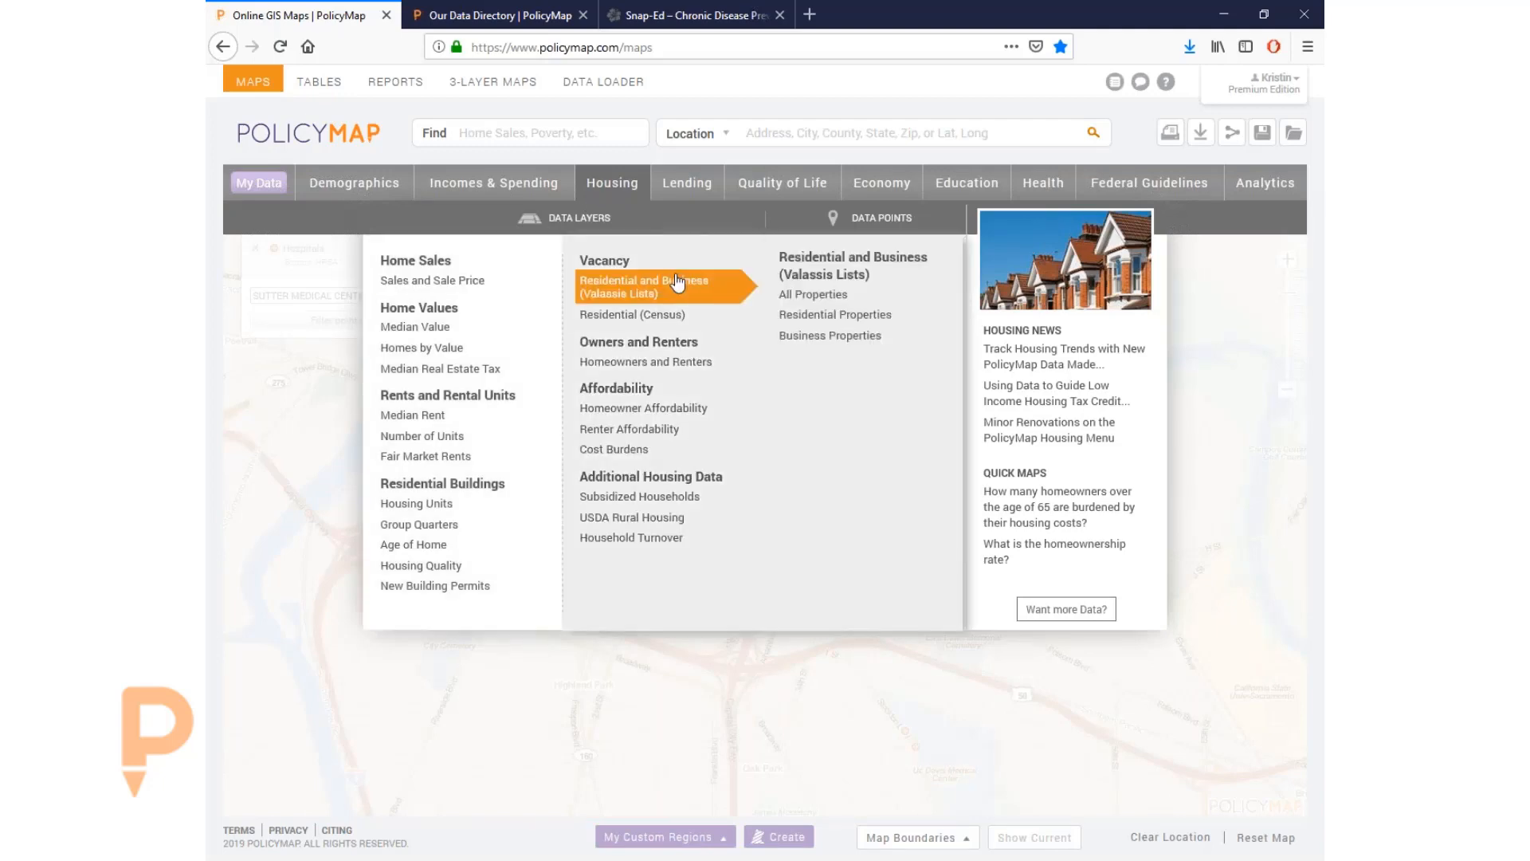
mouse_move(690, 366)
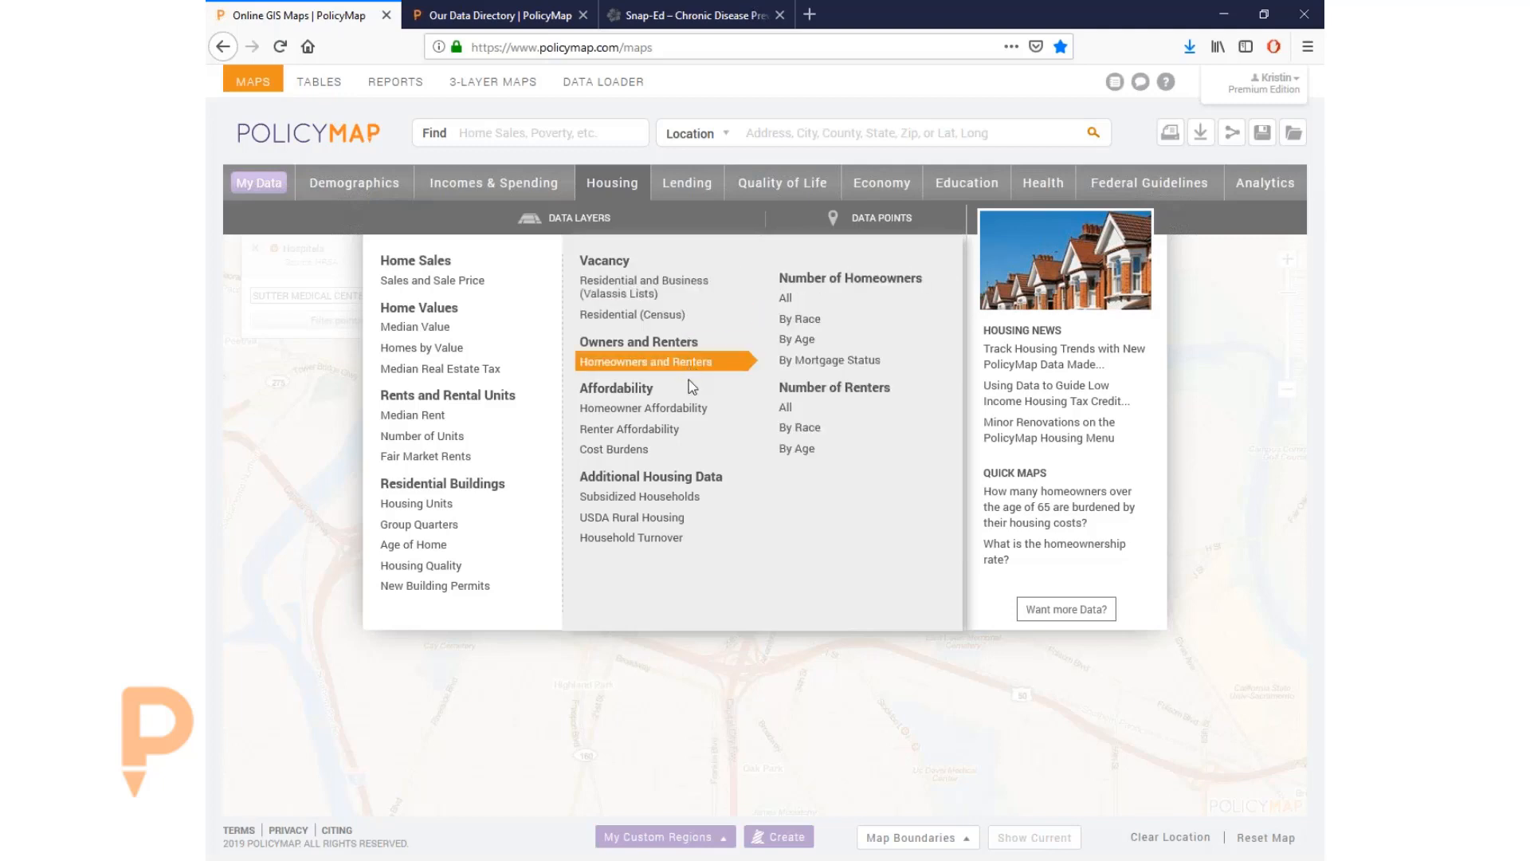
mouse_move(699, 504)
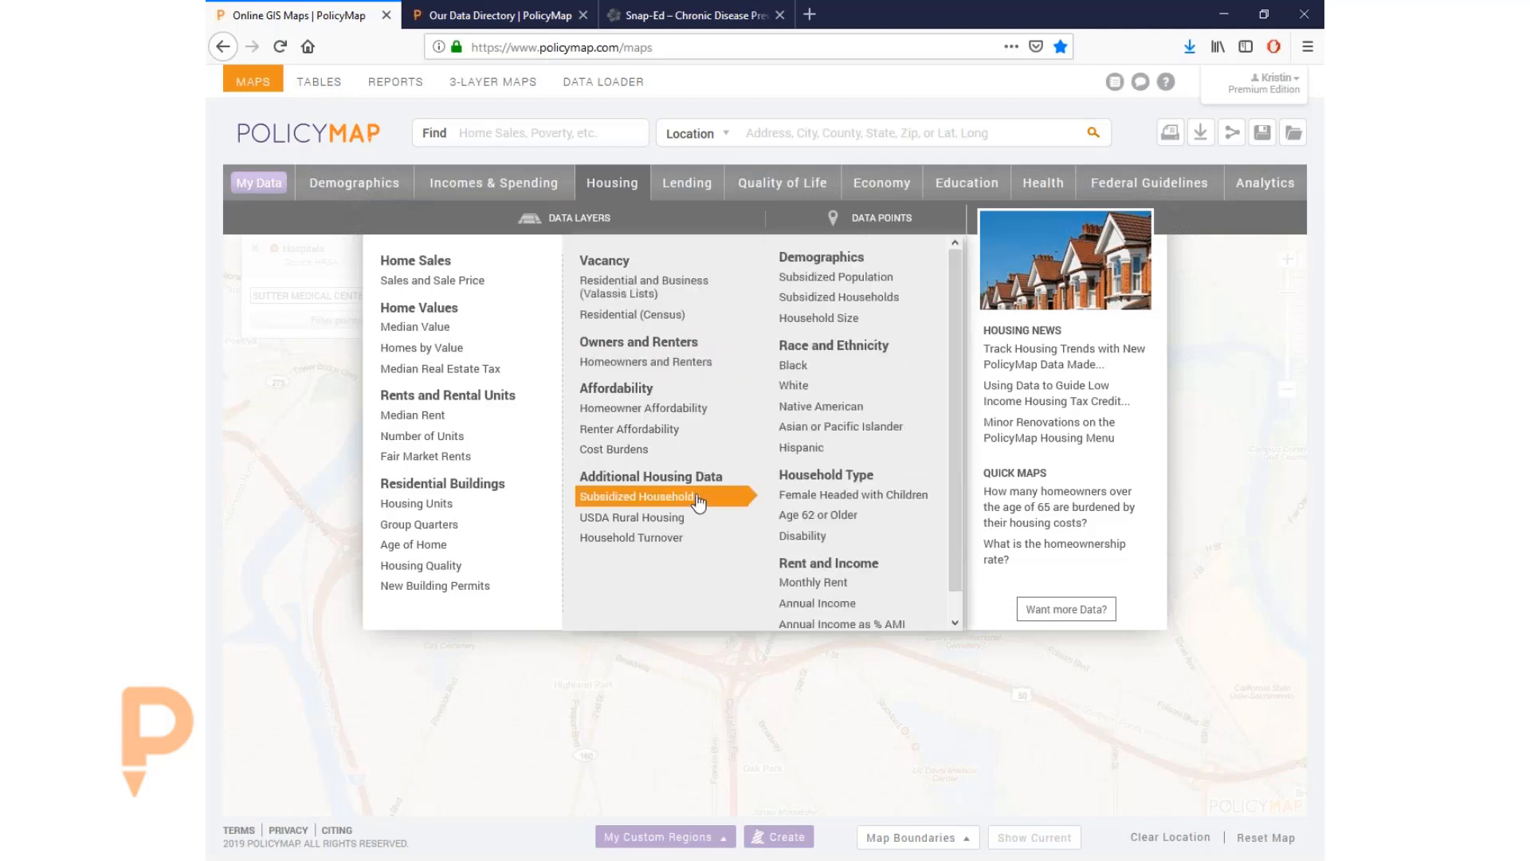
mouse_move(690, 462)
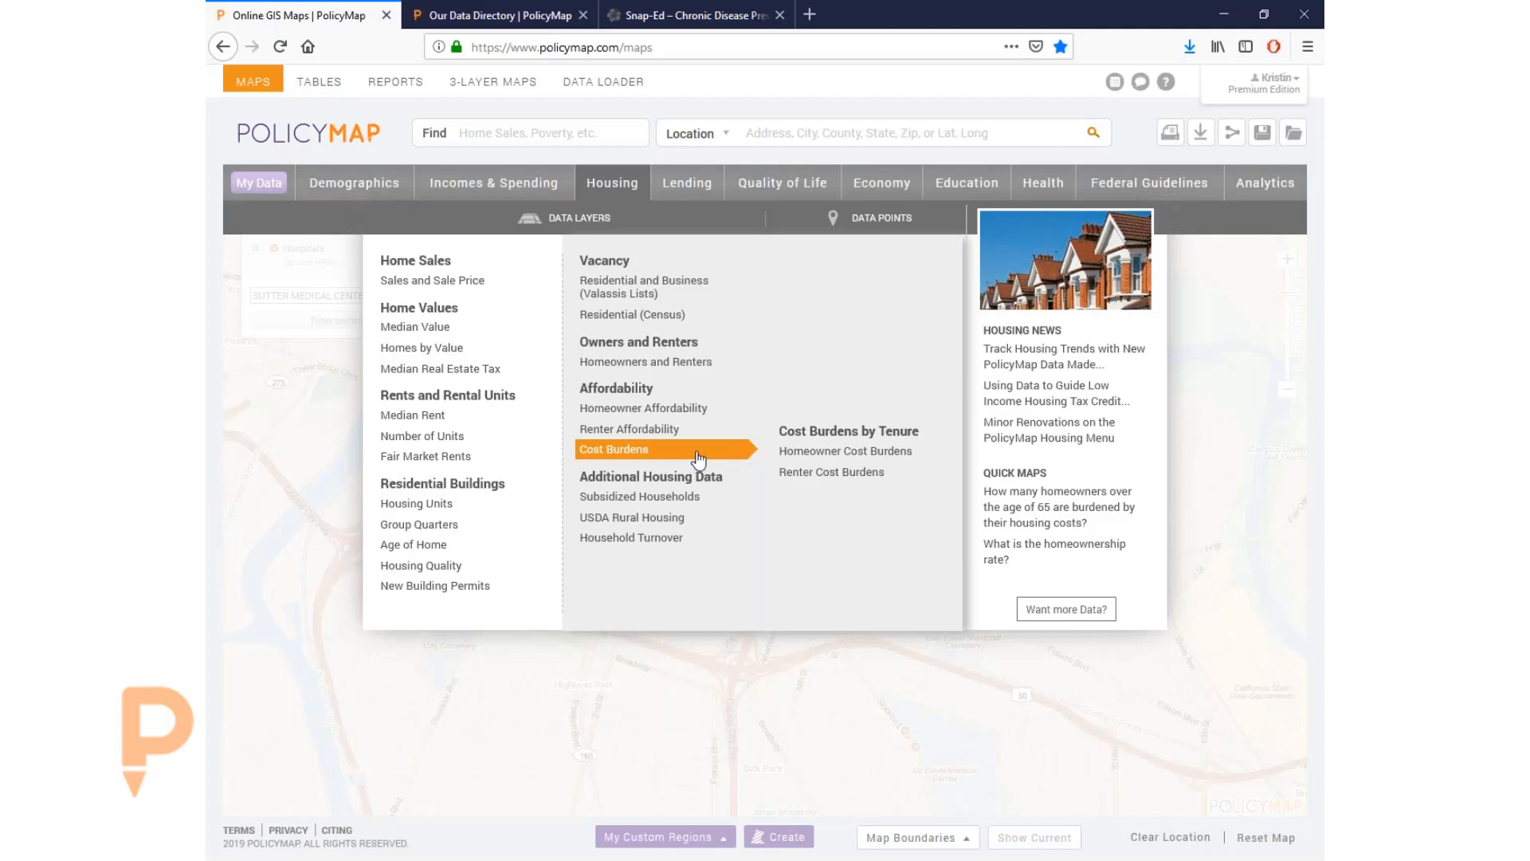
mouse_move(844, 472)
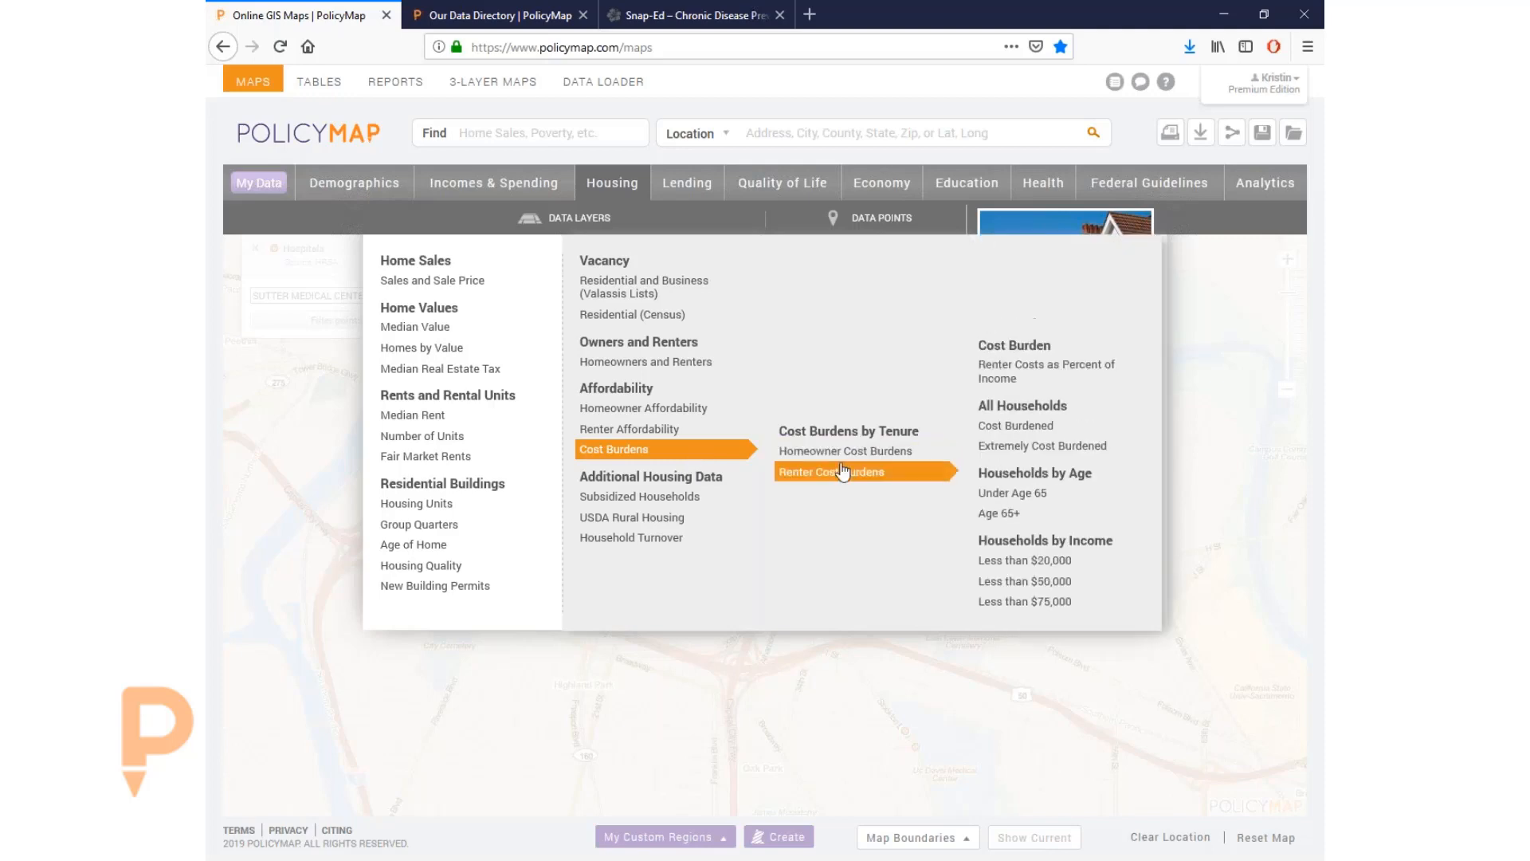
click(1049, 431)
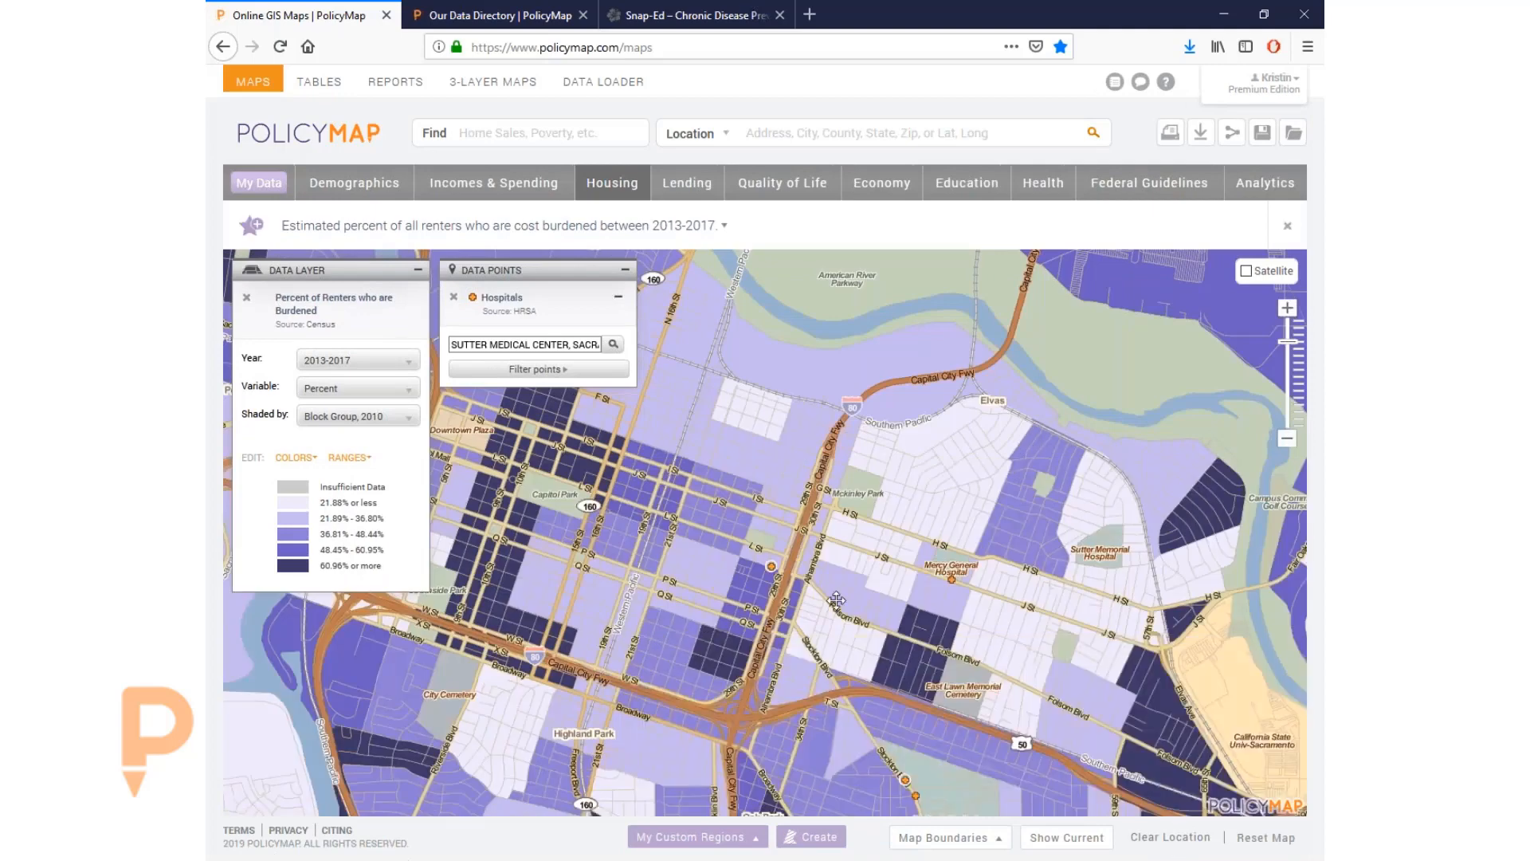
Step: Check the renter cost burden values for the darkest-shaded block group just south of the hospital and dismiss them
drag(785, 612, 821, 589)
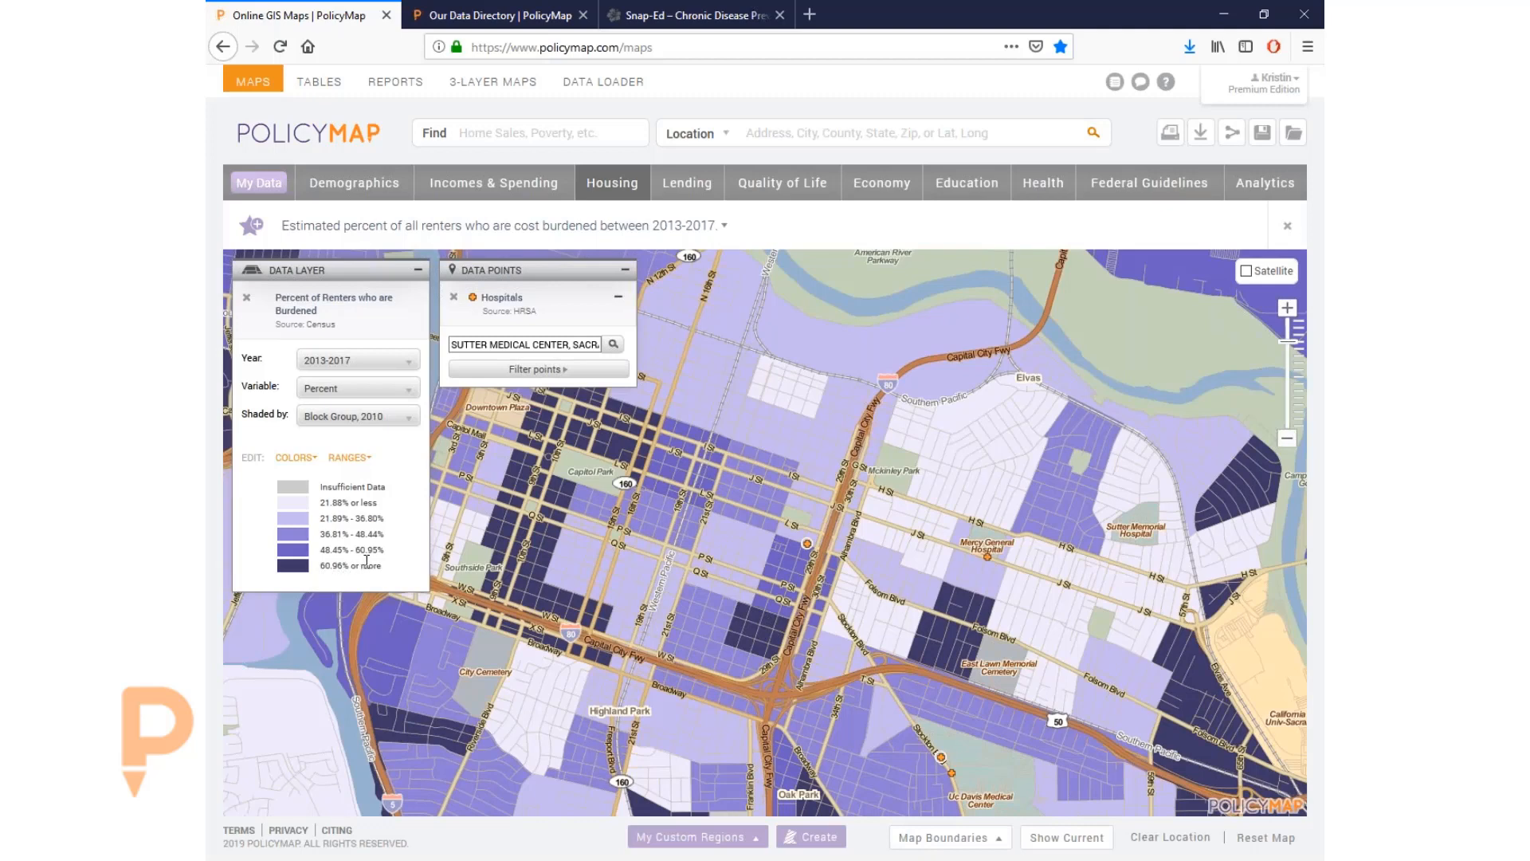
click(764, 631)
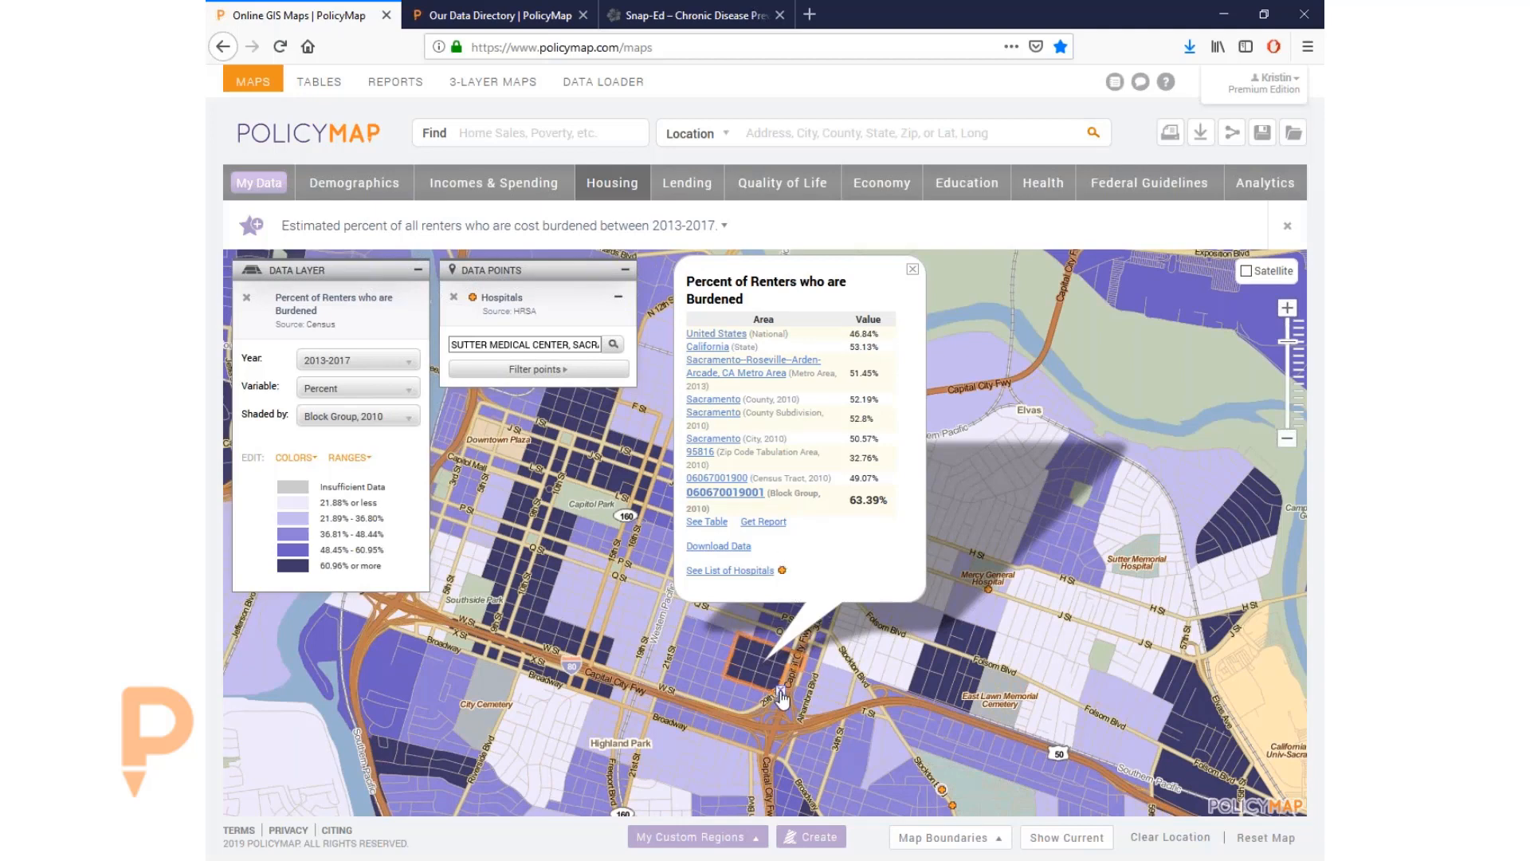
click(912, 270)
Step: Add the HUD Public Housing, HUD Multifamily and LIHTC data points to the map
drag(875, 490, 897, 447)
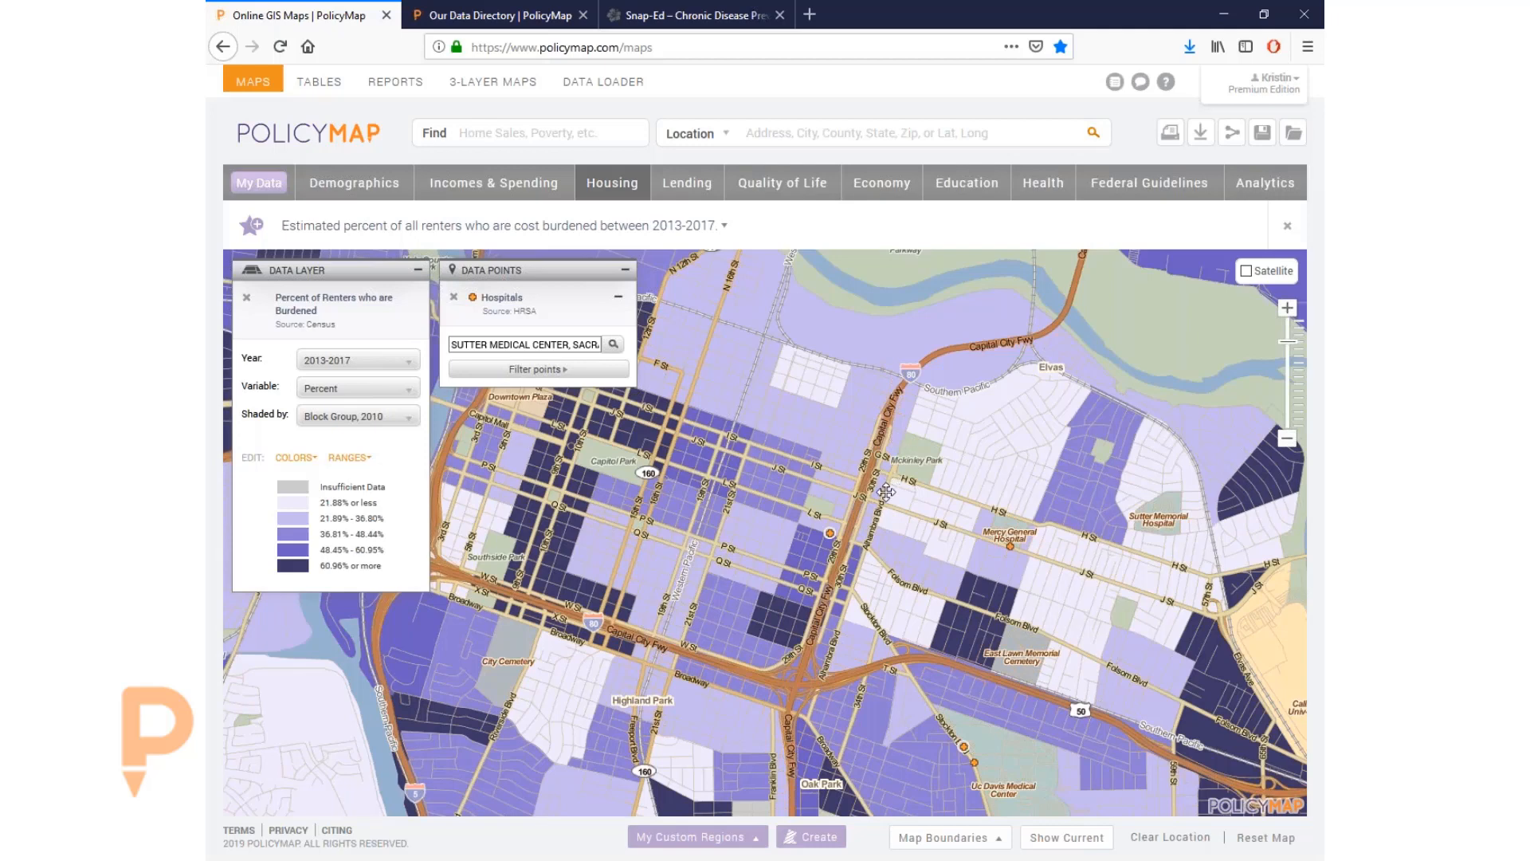
drag(887, 495, 881, 494)
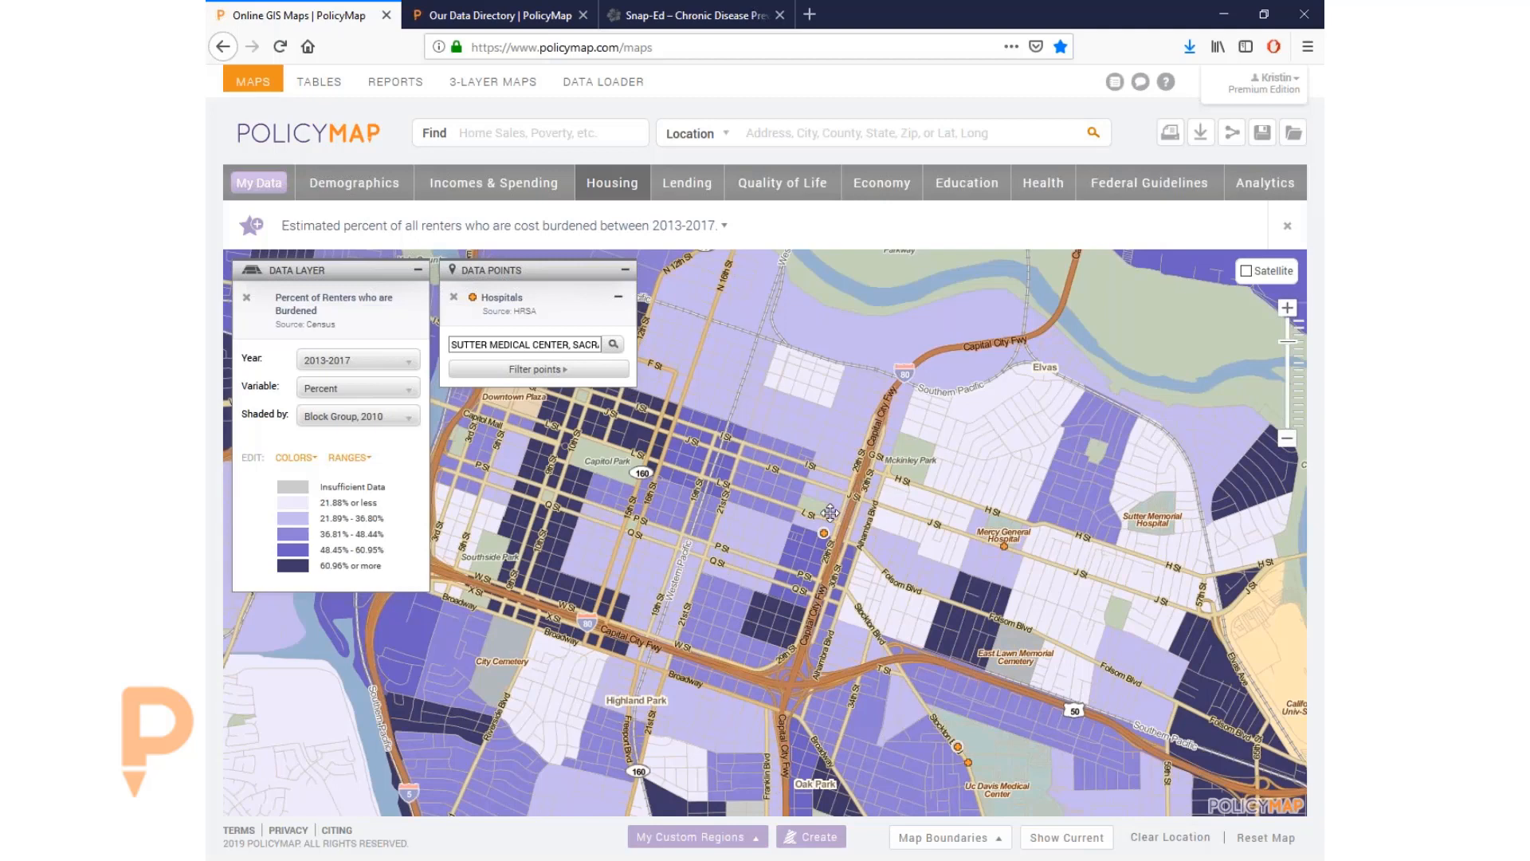
scroll(829, 512, up, 1)
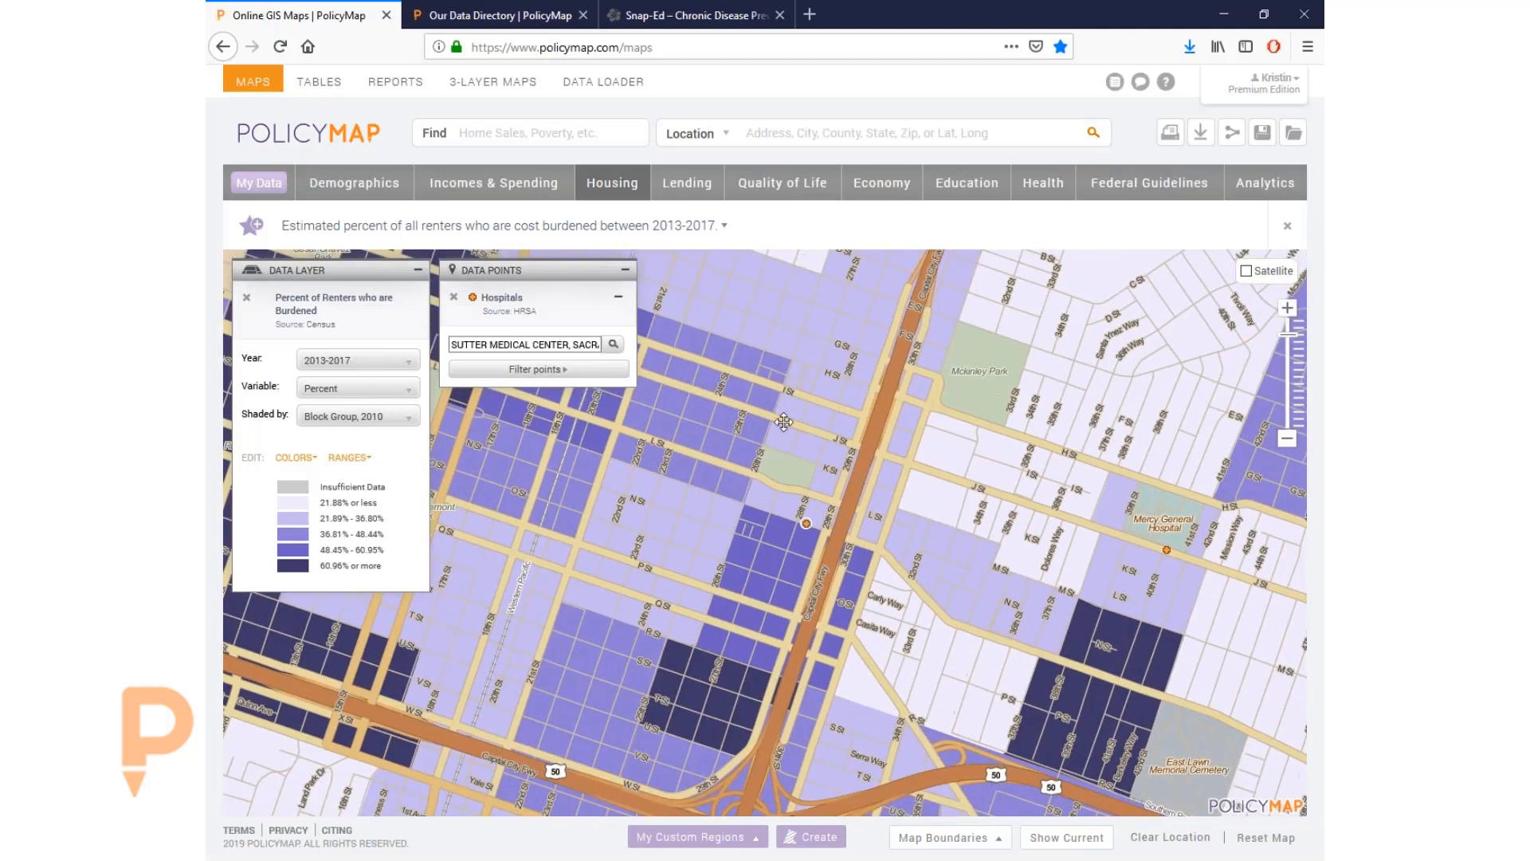
click(629, 188)
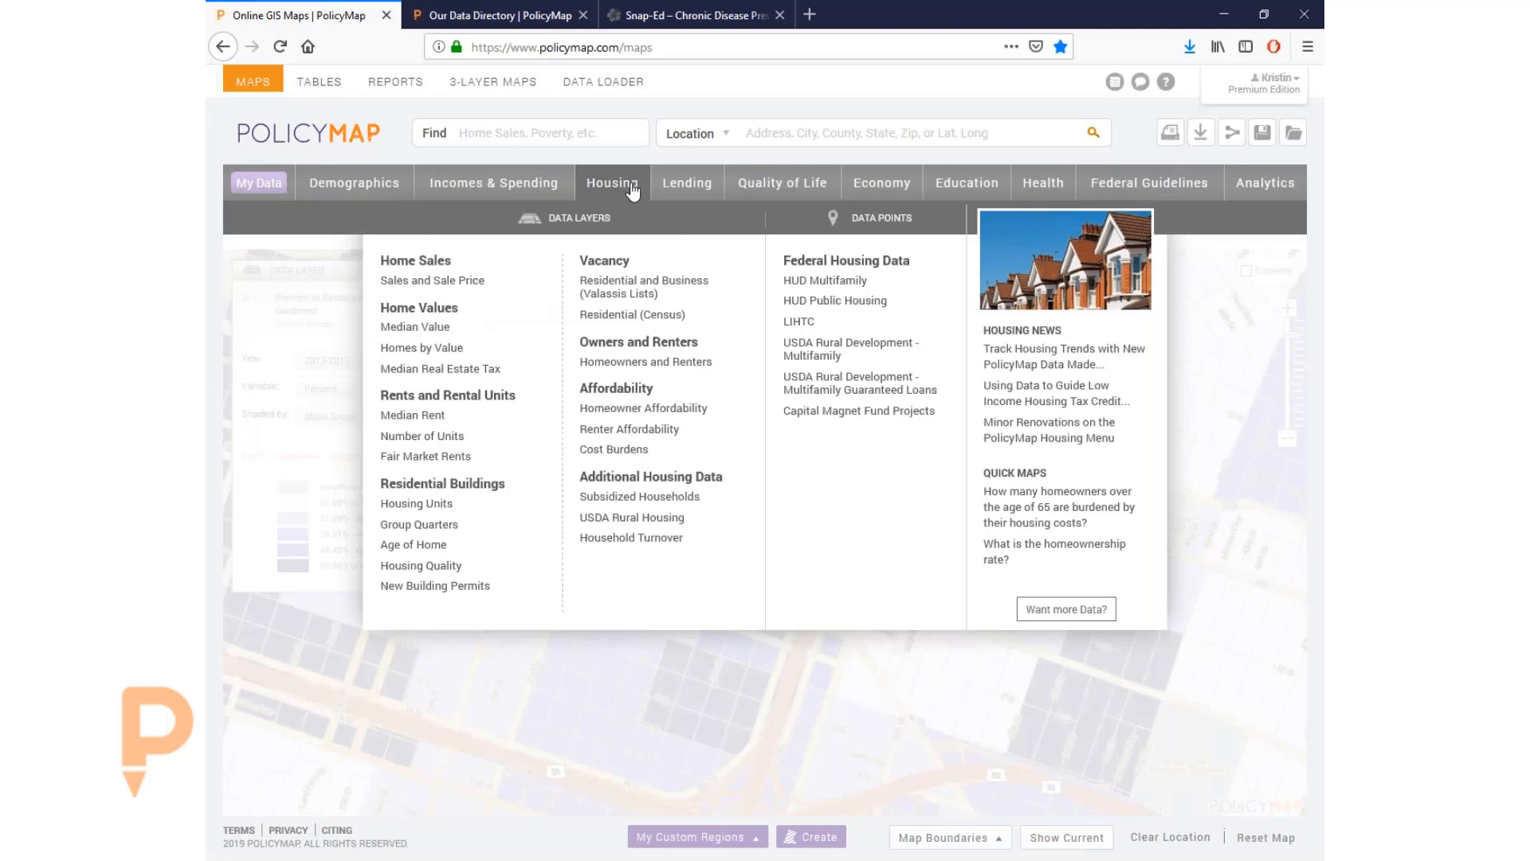
click(879, 302)
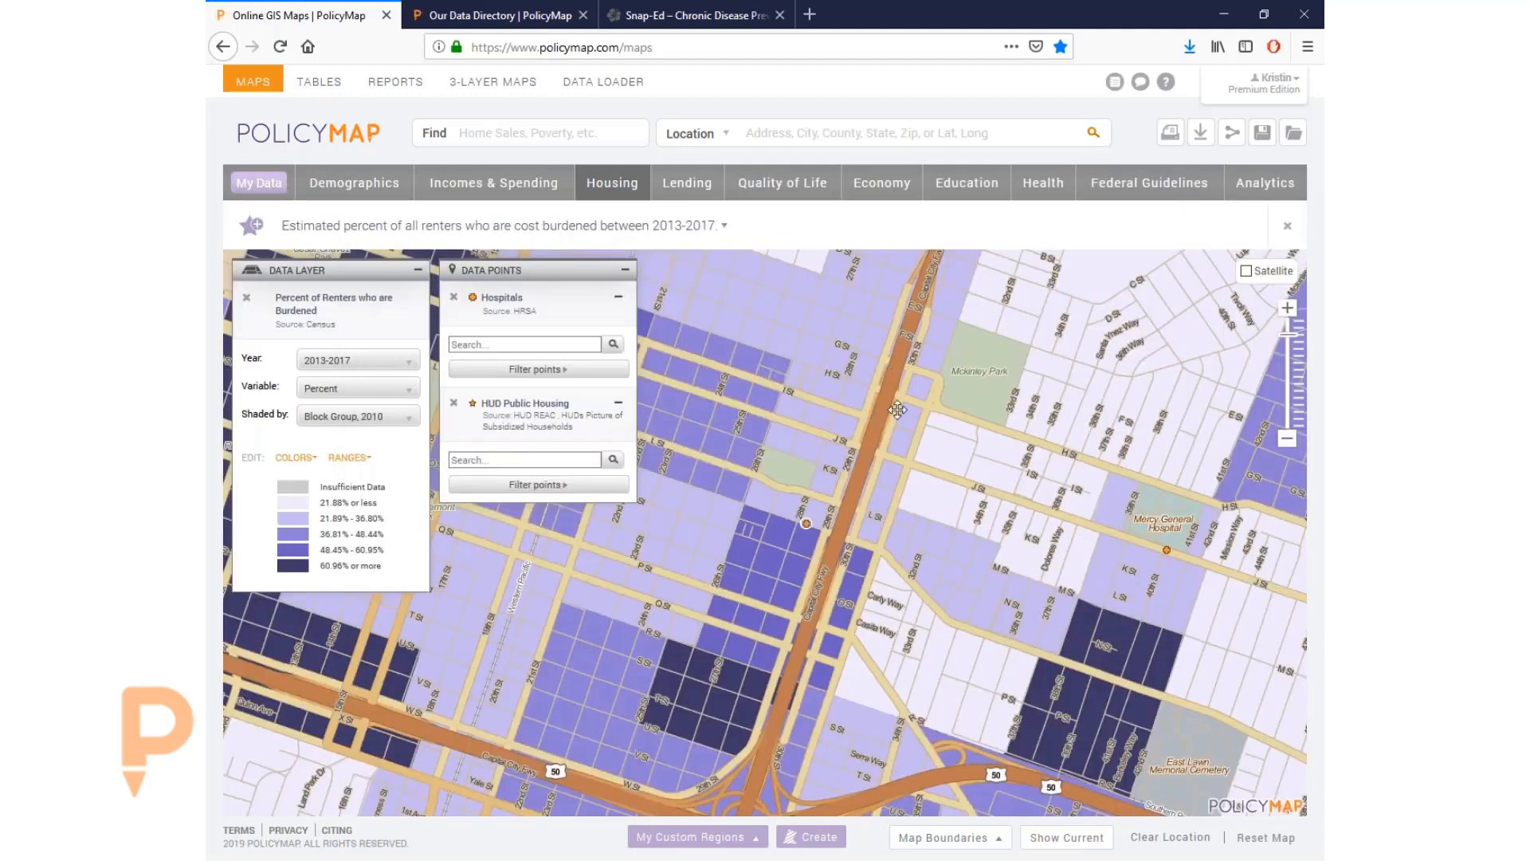
drag(876, 451, 963, 476)
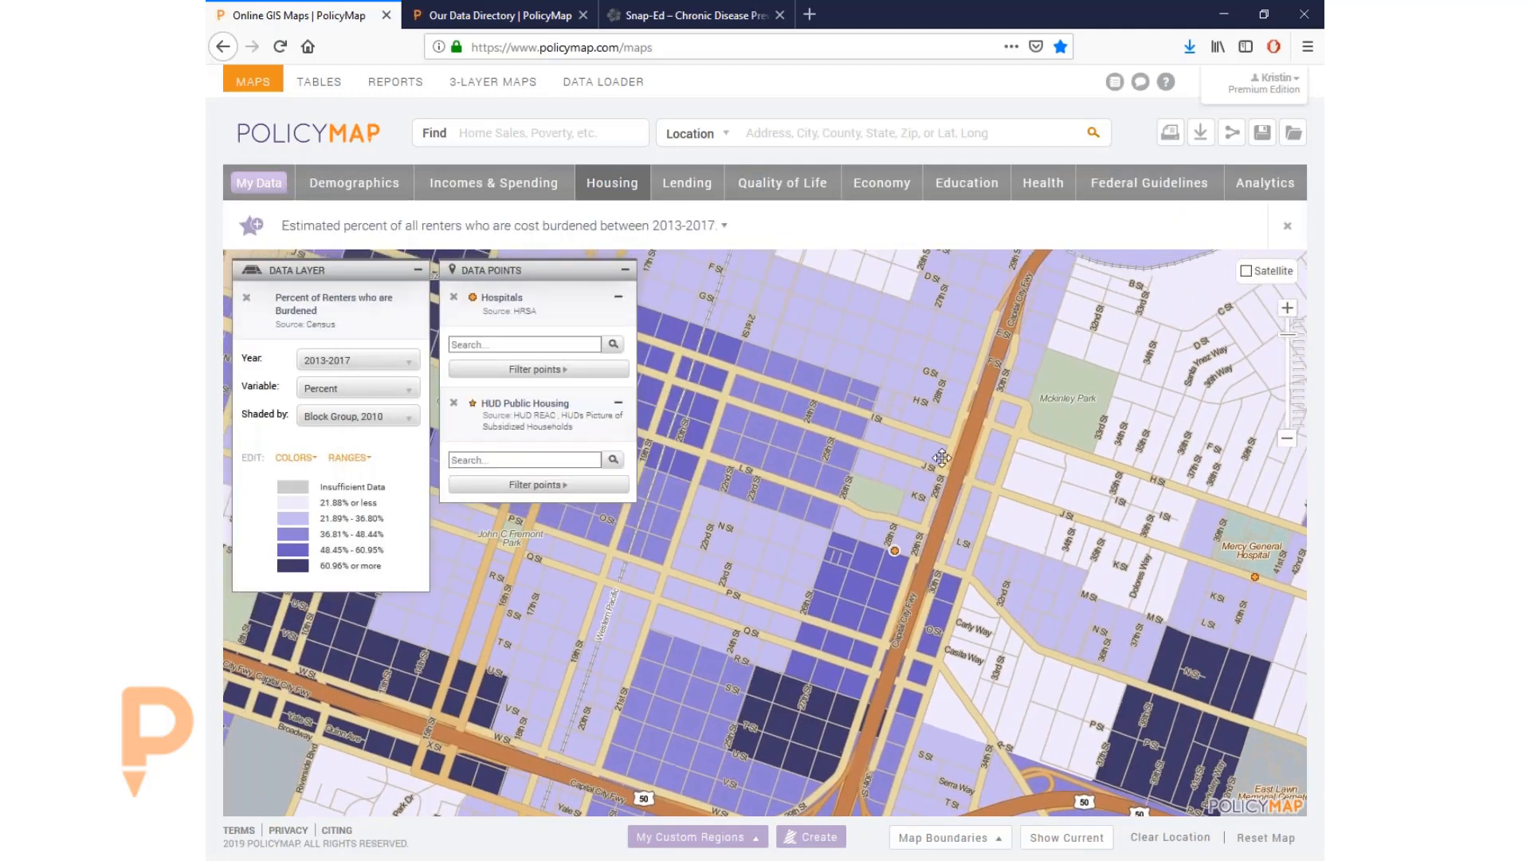
click(601, 190)
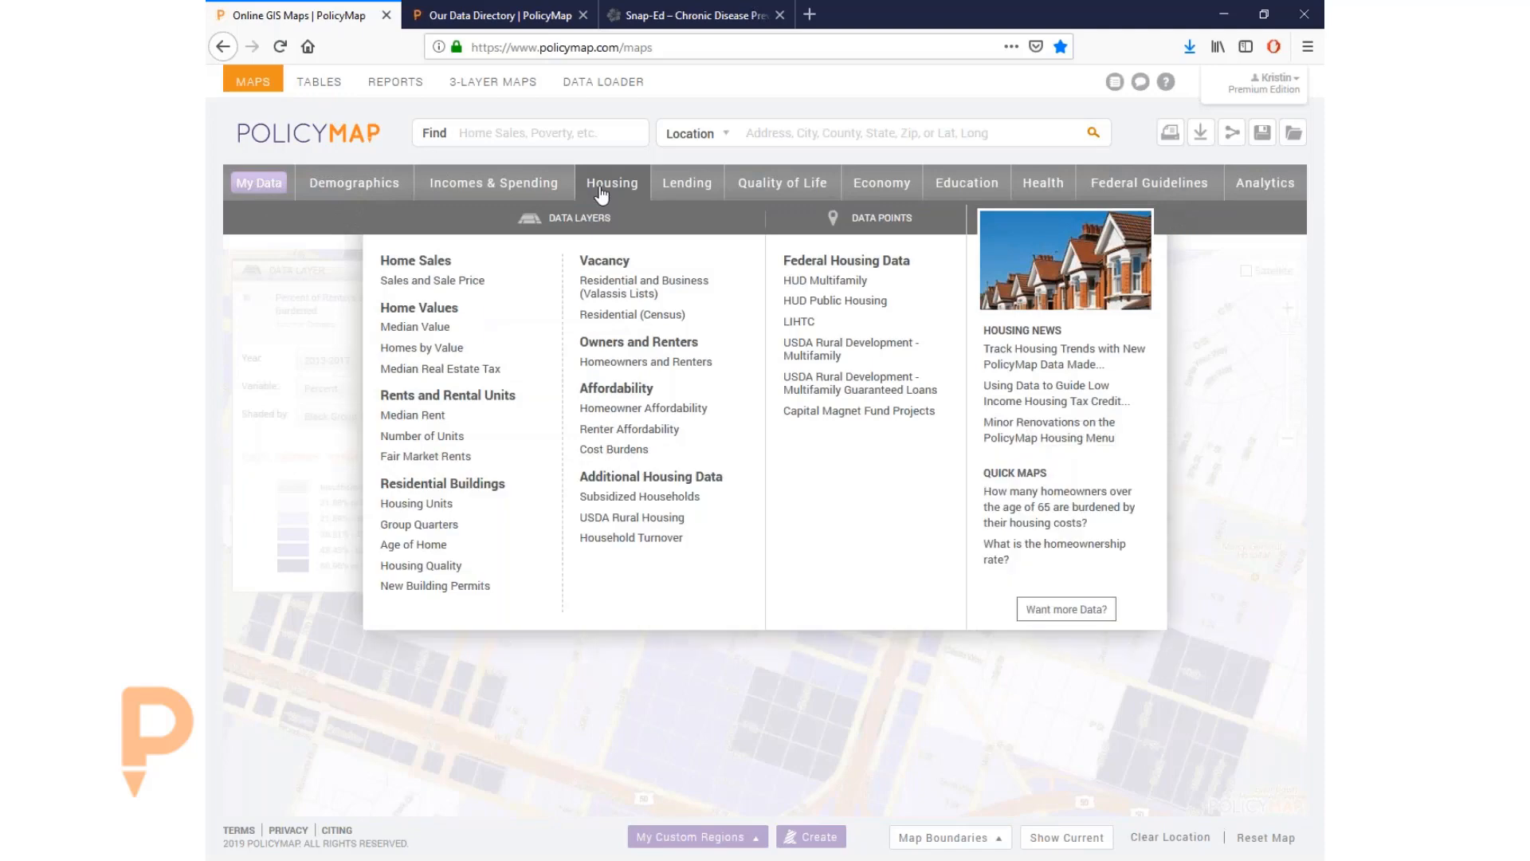
click(866, 286)
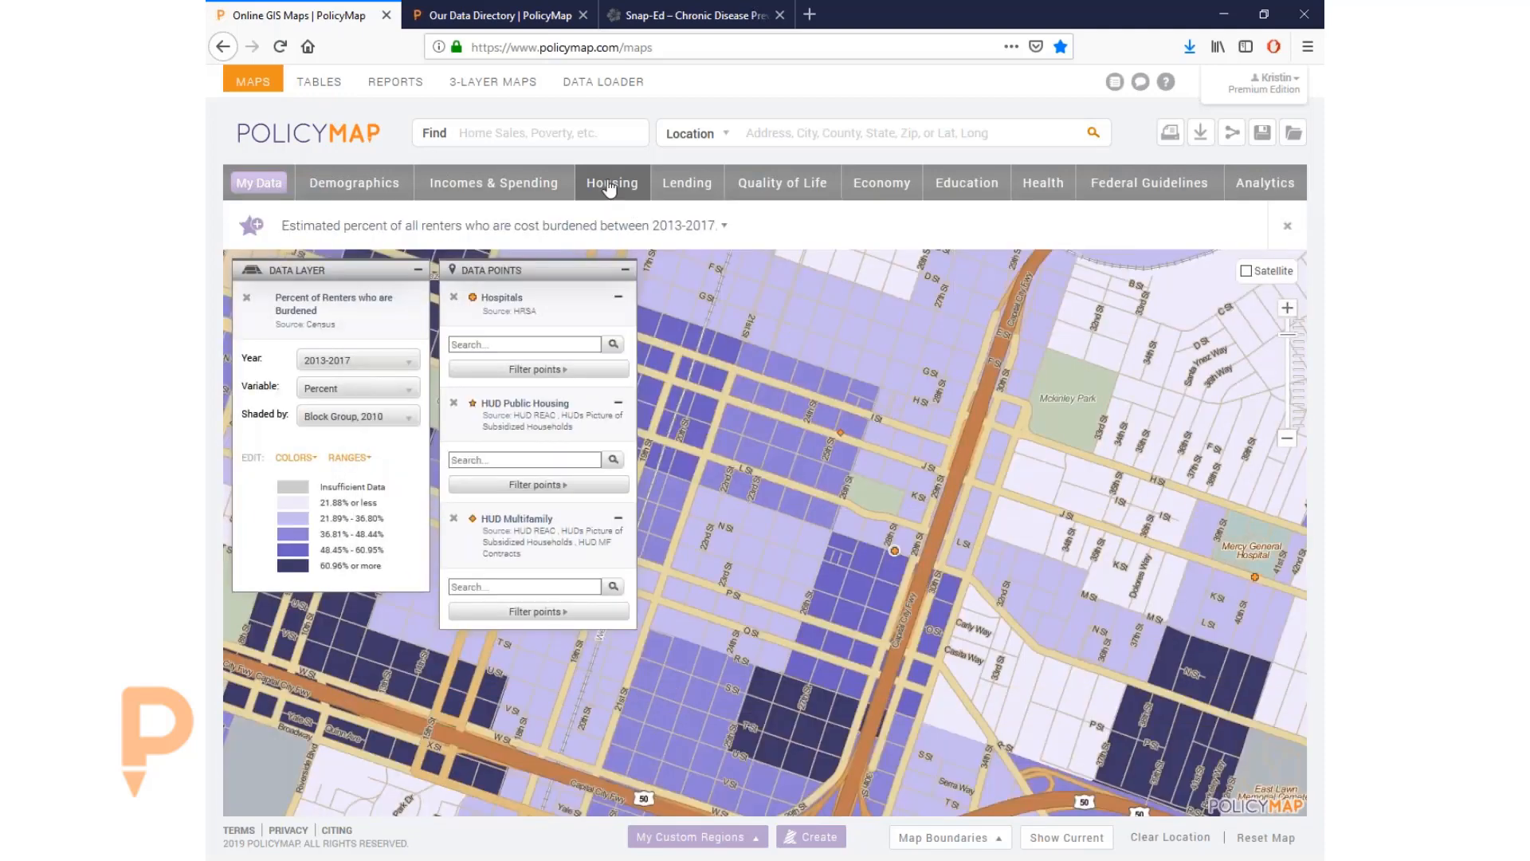
click(610, 188)
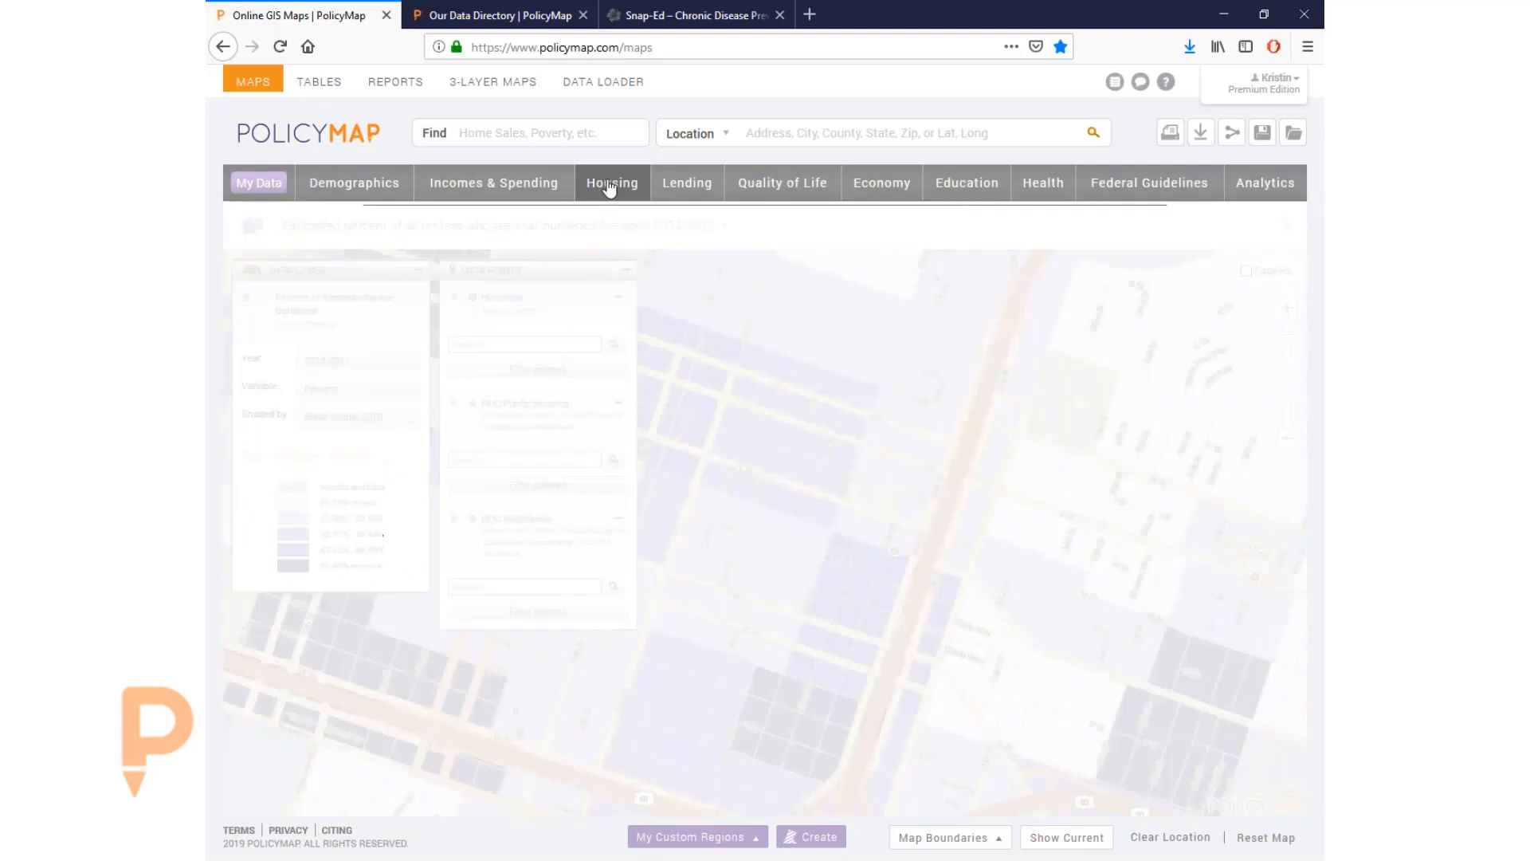
click(858, 322)
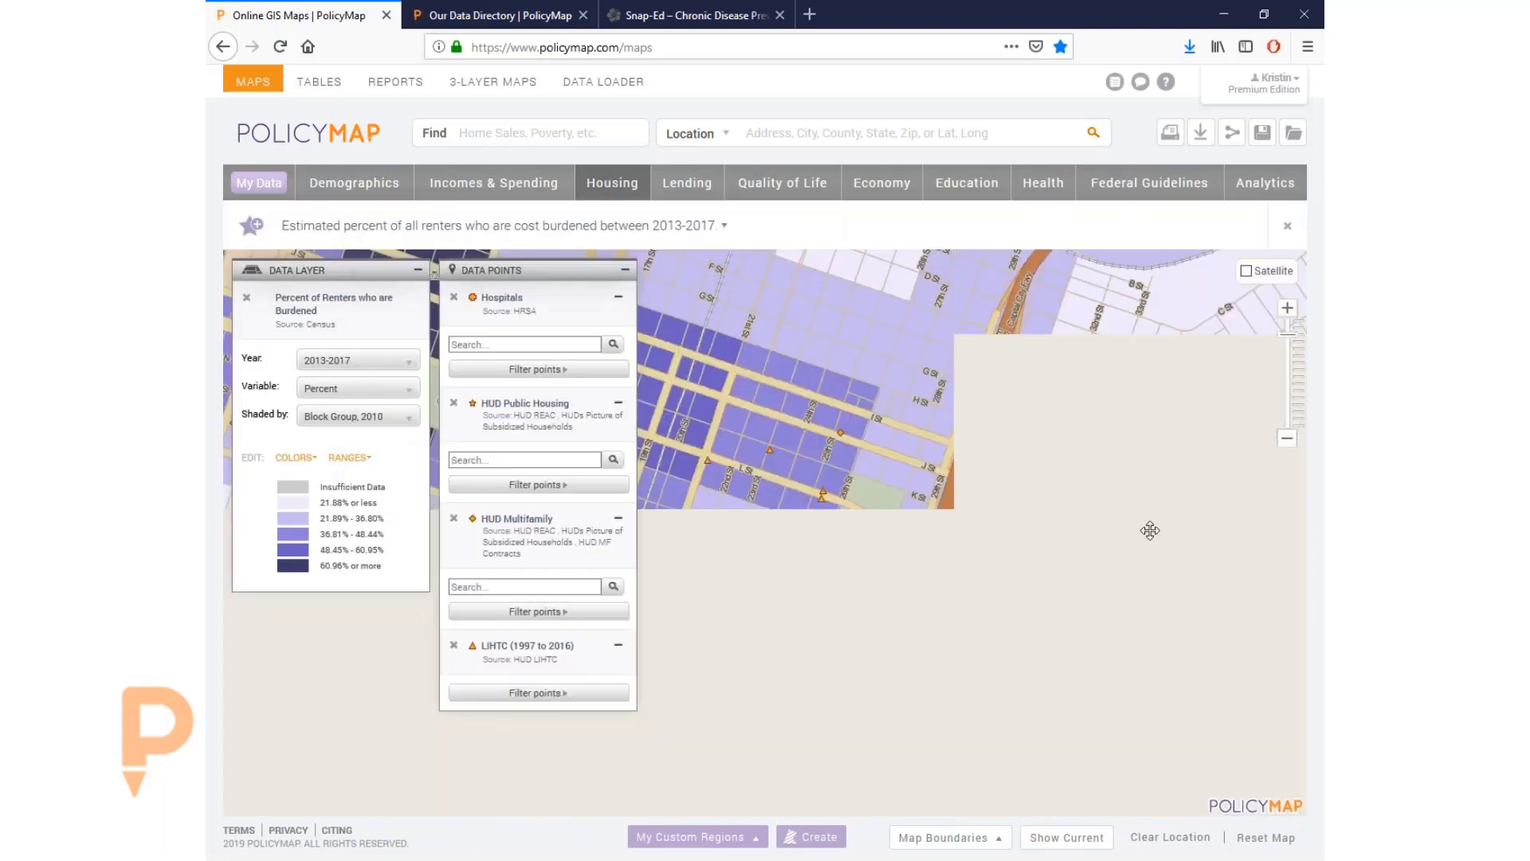
Step: Create a radius custom region of 0.75 miles centred on the Sutter Medical Center point
drag(977, 571, 1010, 581)
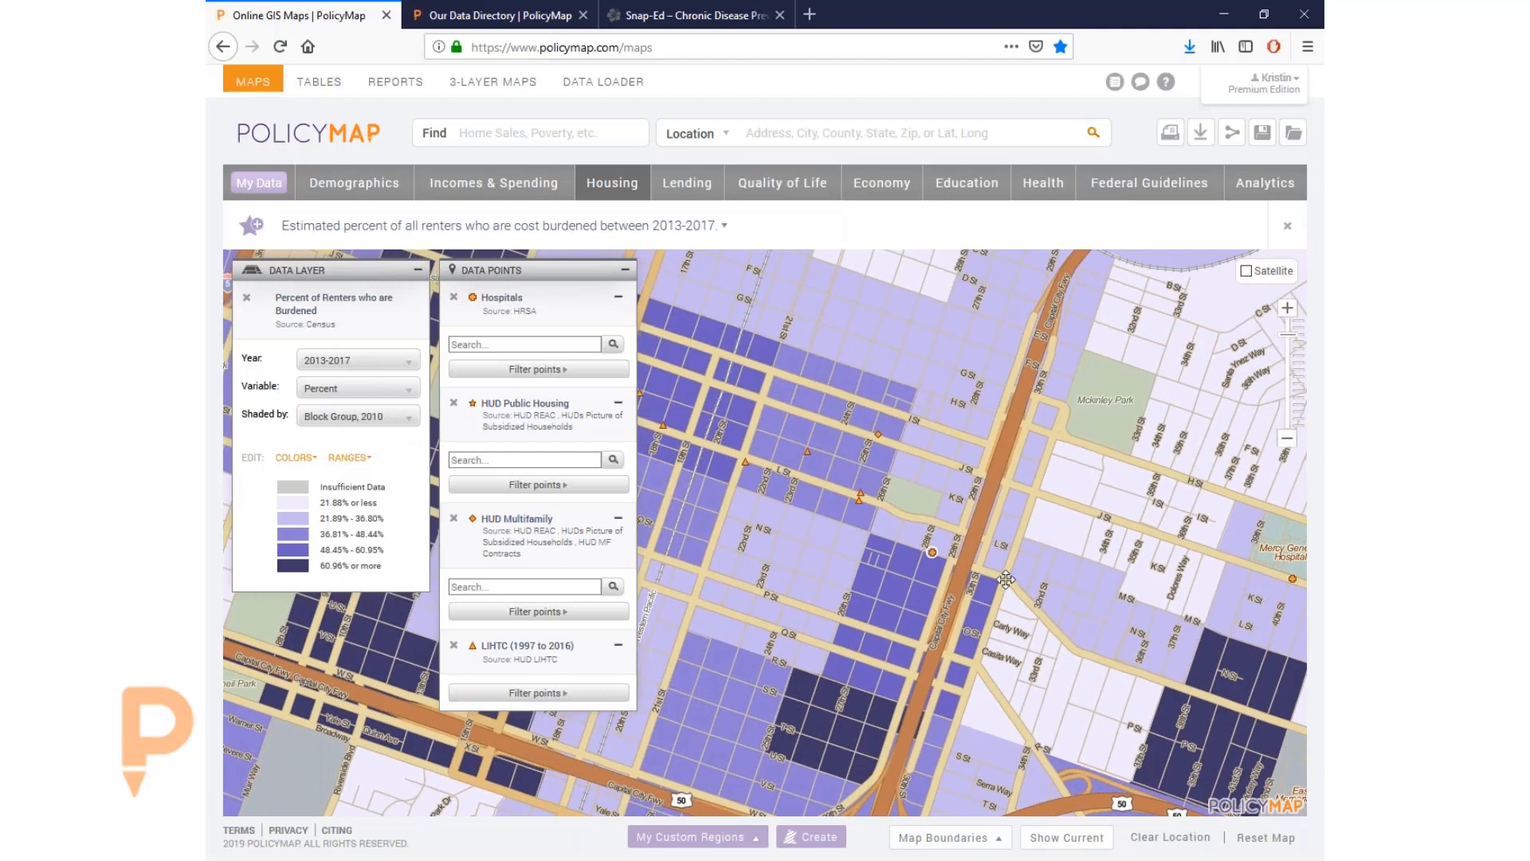
scroll(987, 561, down, 1)
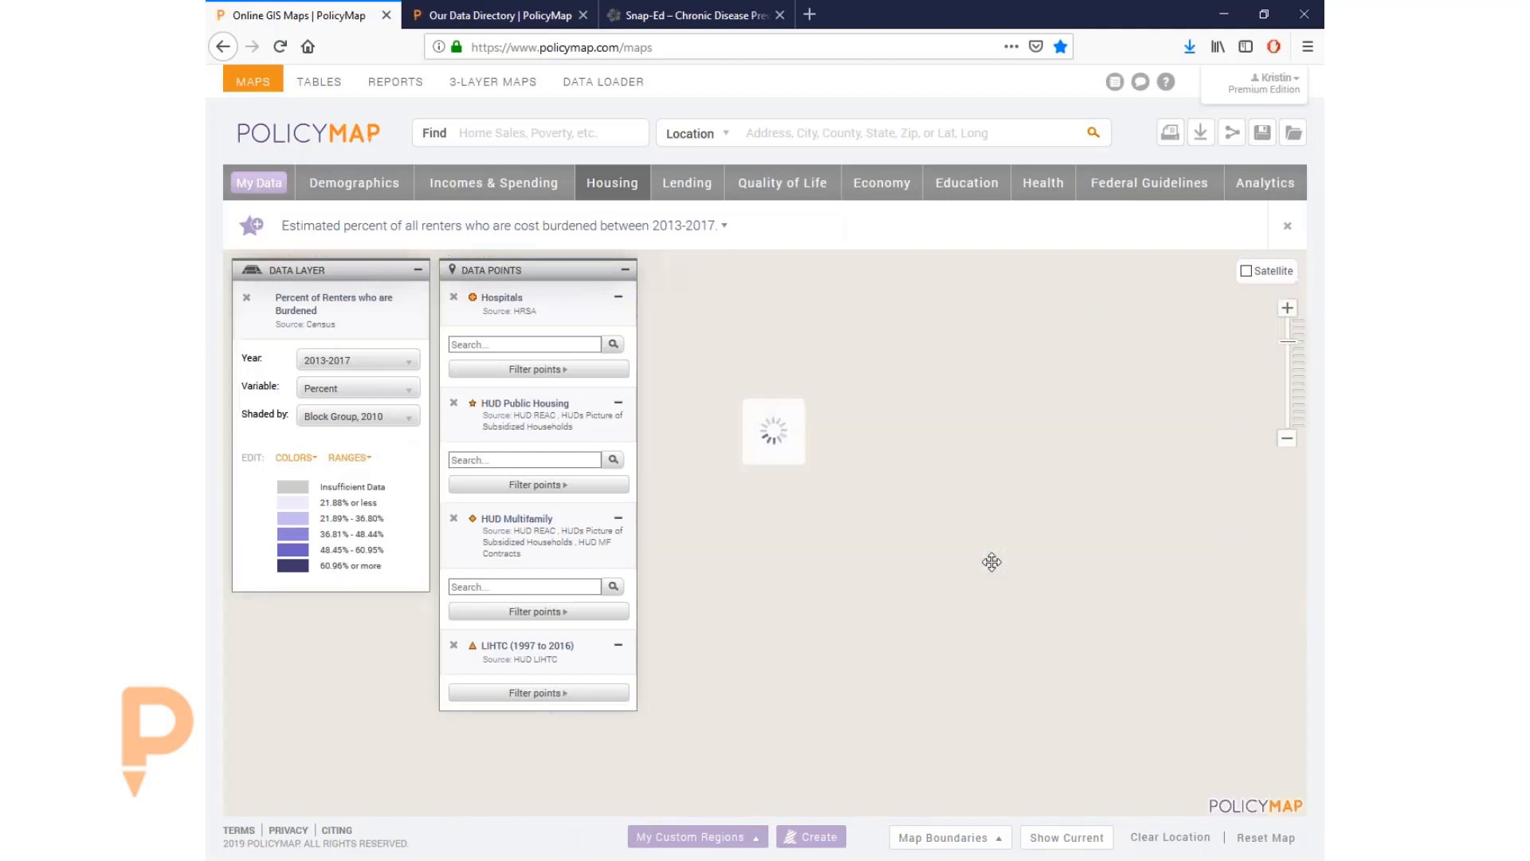
drag(1001, 562, 1016, 582)
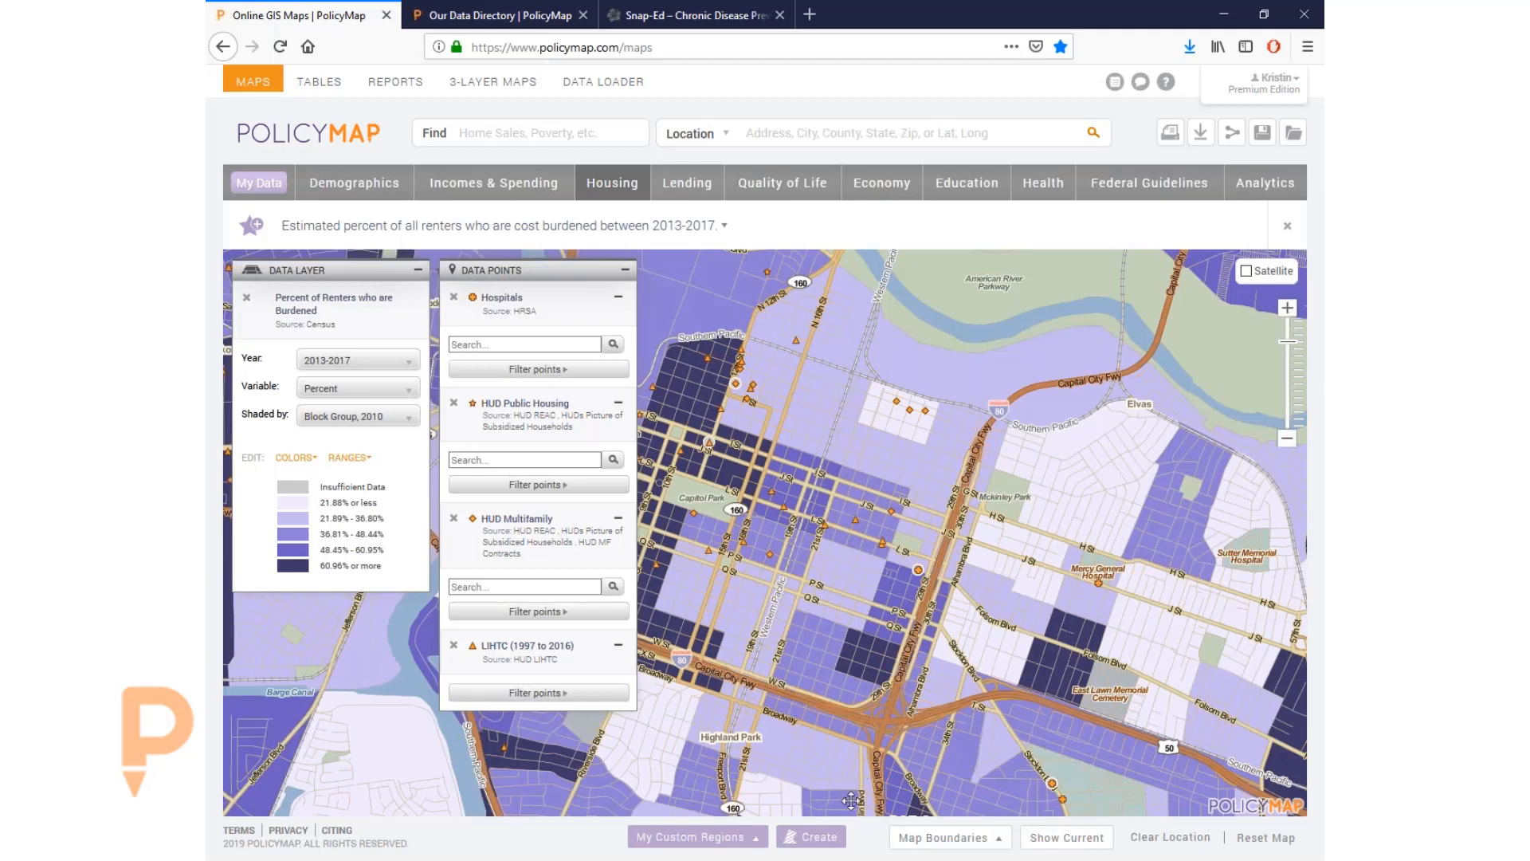
click(829, 841)
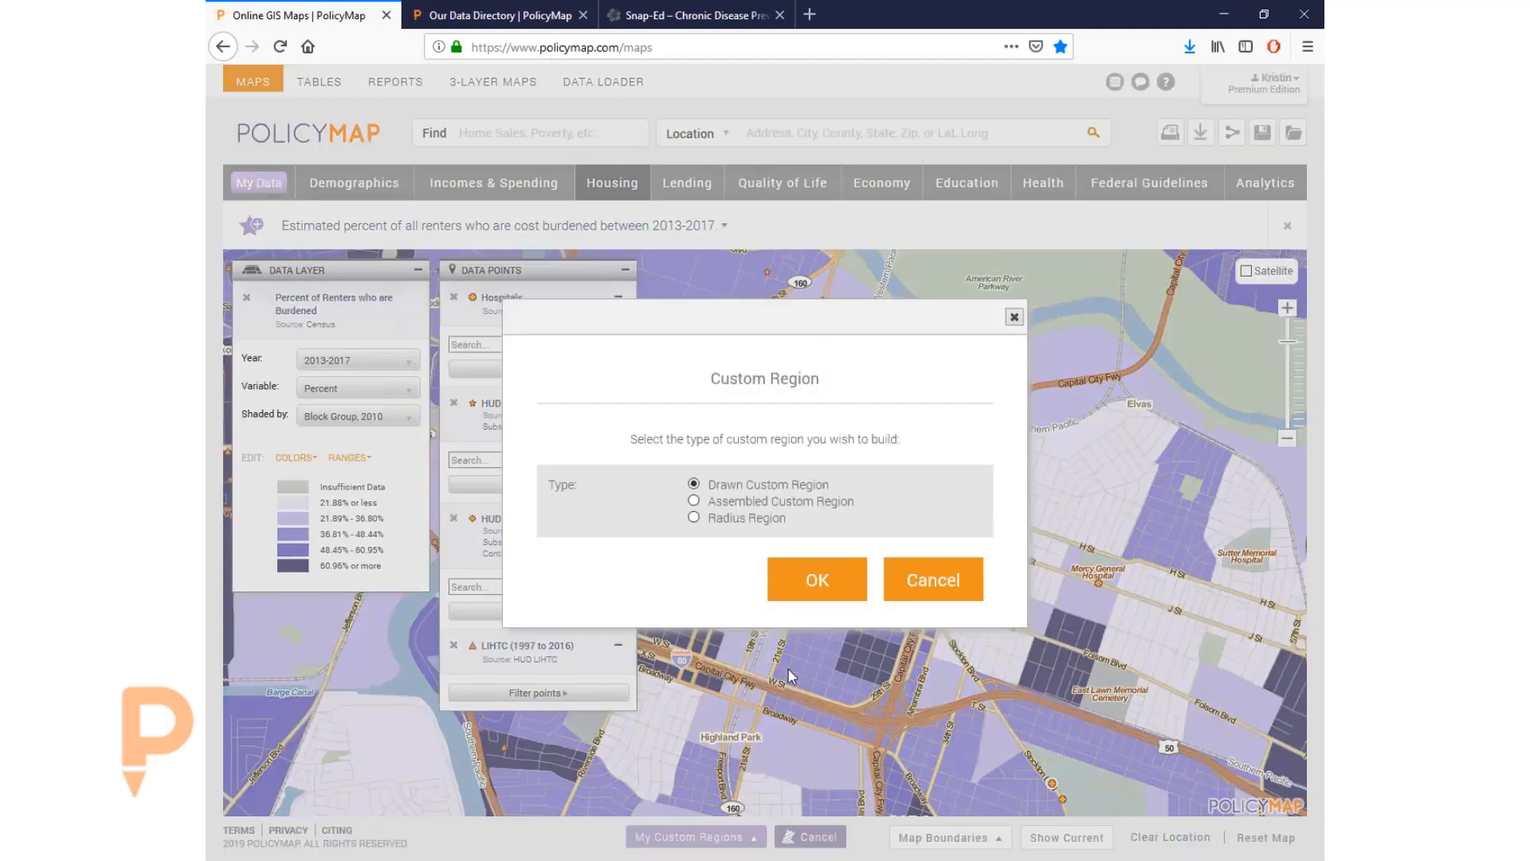
click(694, 518)
click(811, 582)
click(811, 581)
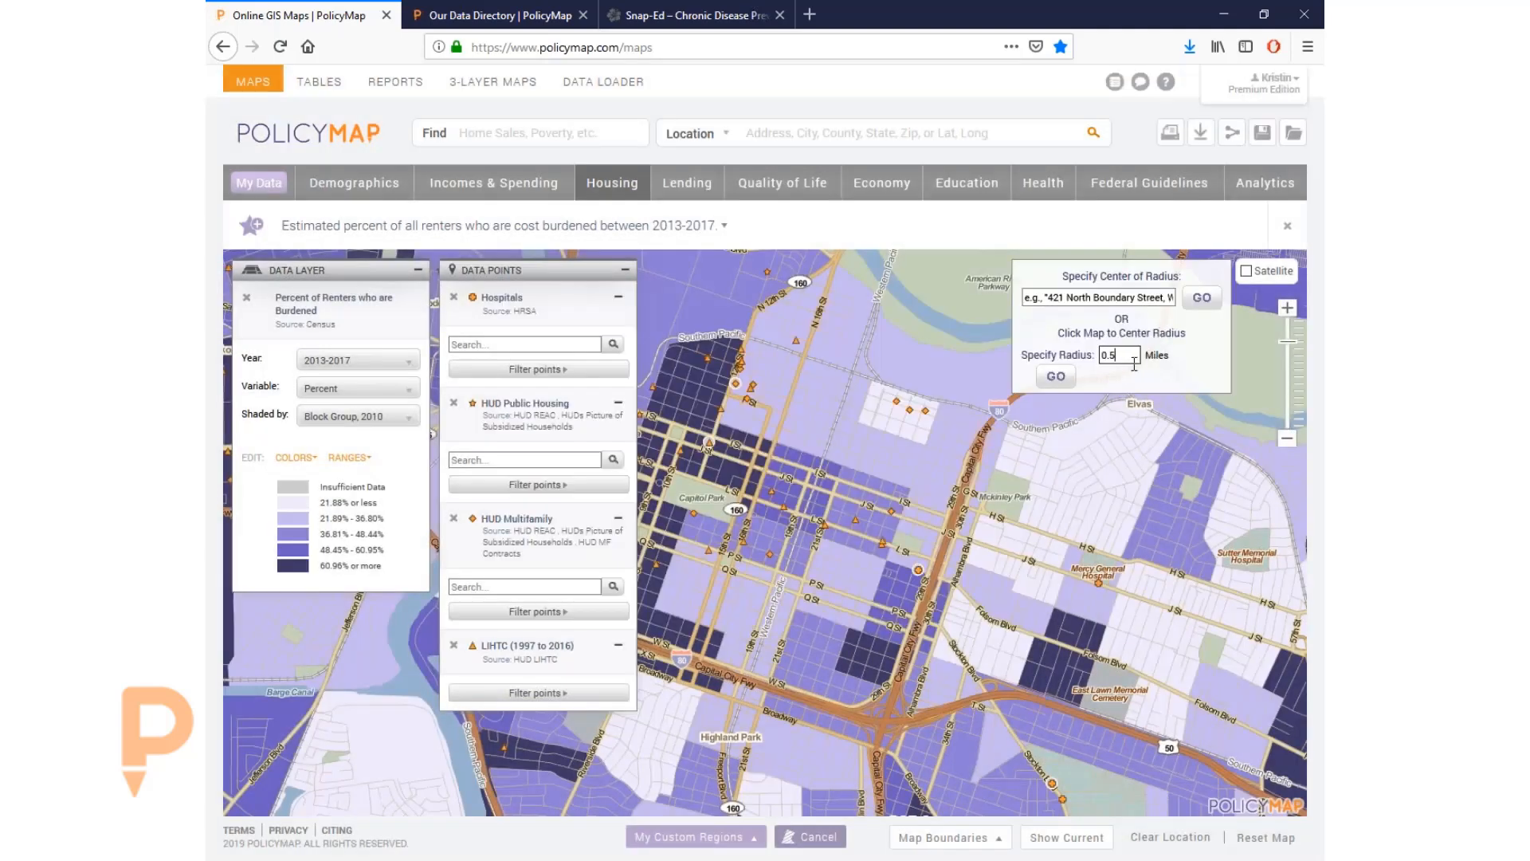
text(5)
click(918, 569)
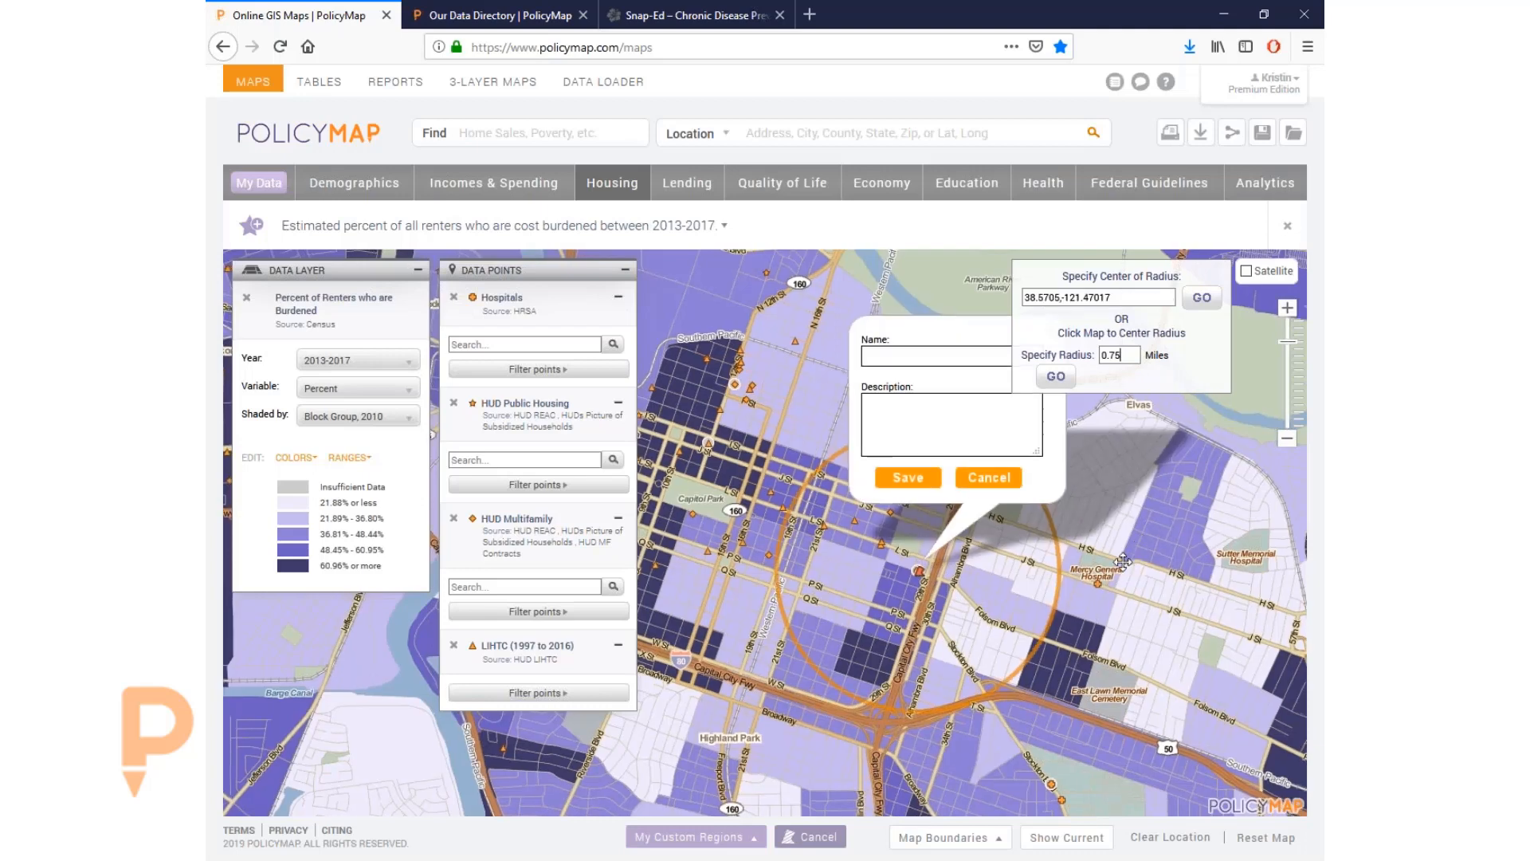
Step: Name the radius region "Sutter Medical Center Community" and save it
click(908, 406)
text(S)
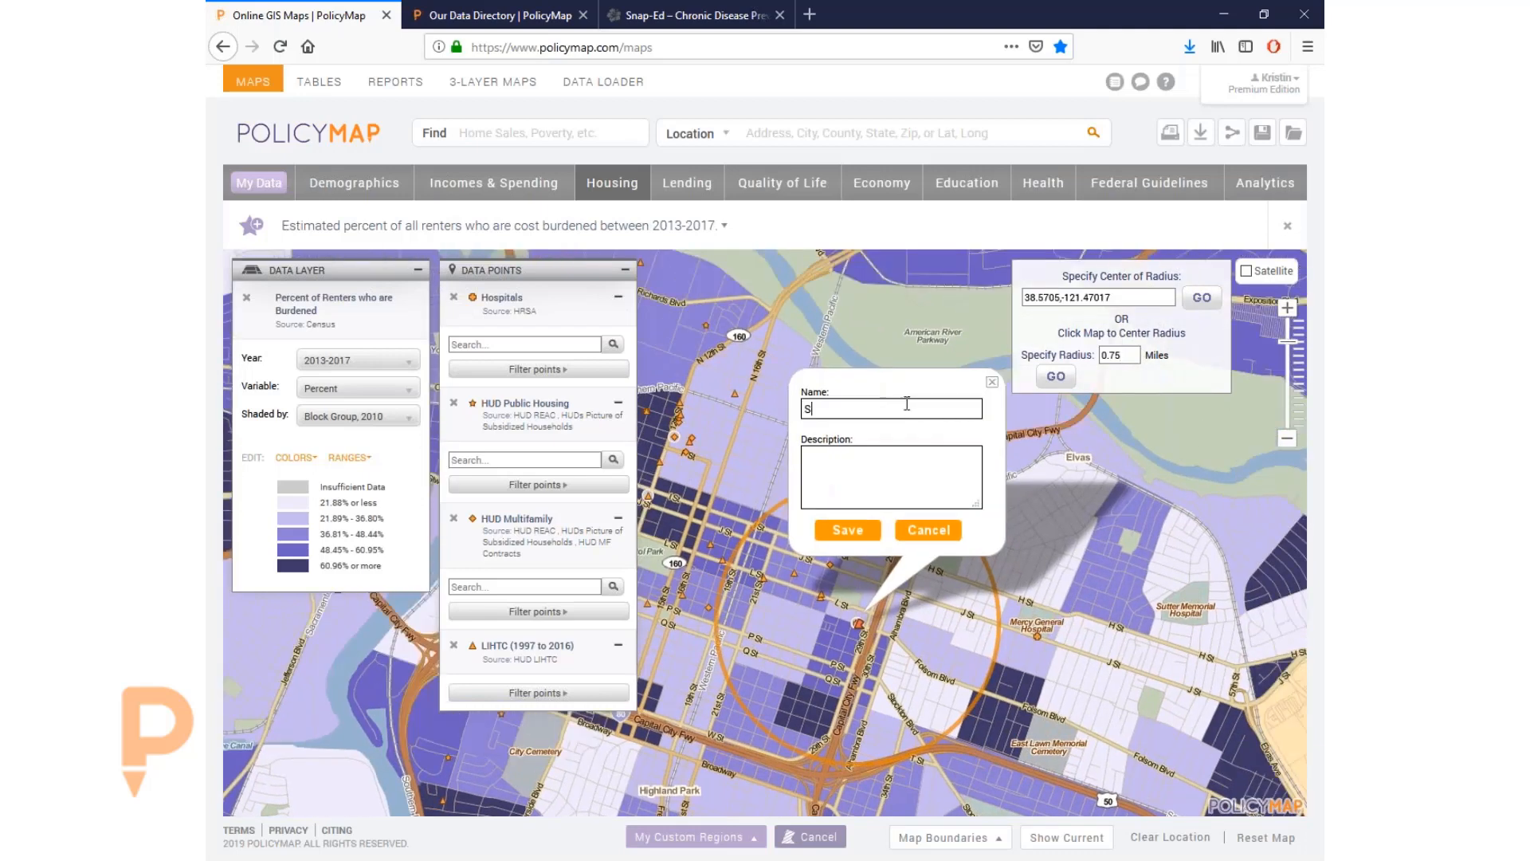
text(utter Medica)
text(l Cneter)
key(BackSpace)
key(BackSpace)
key(BackSpace)
key(BackSpace)
key(BackSpace)
text(em)
text(ter-Comm)
text(unity)
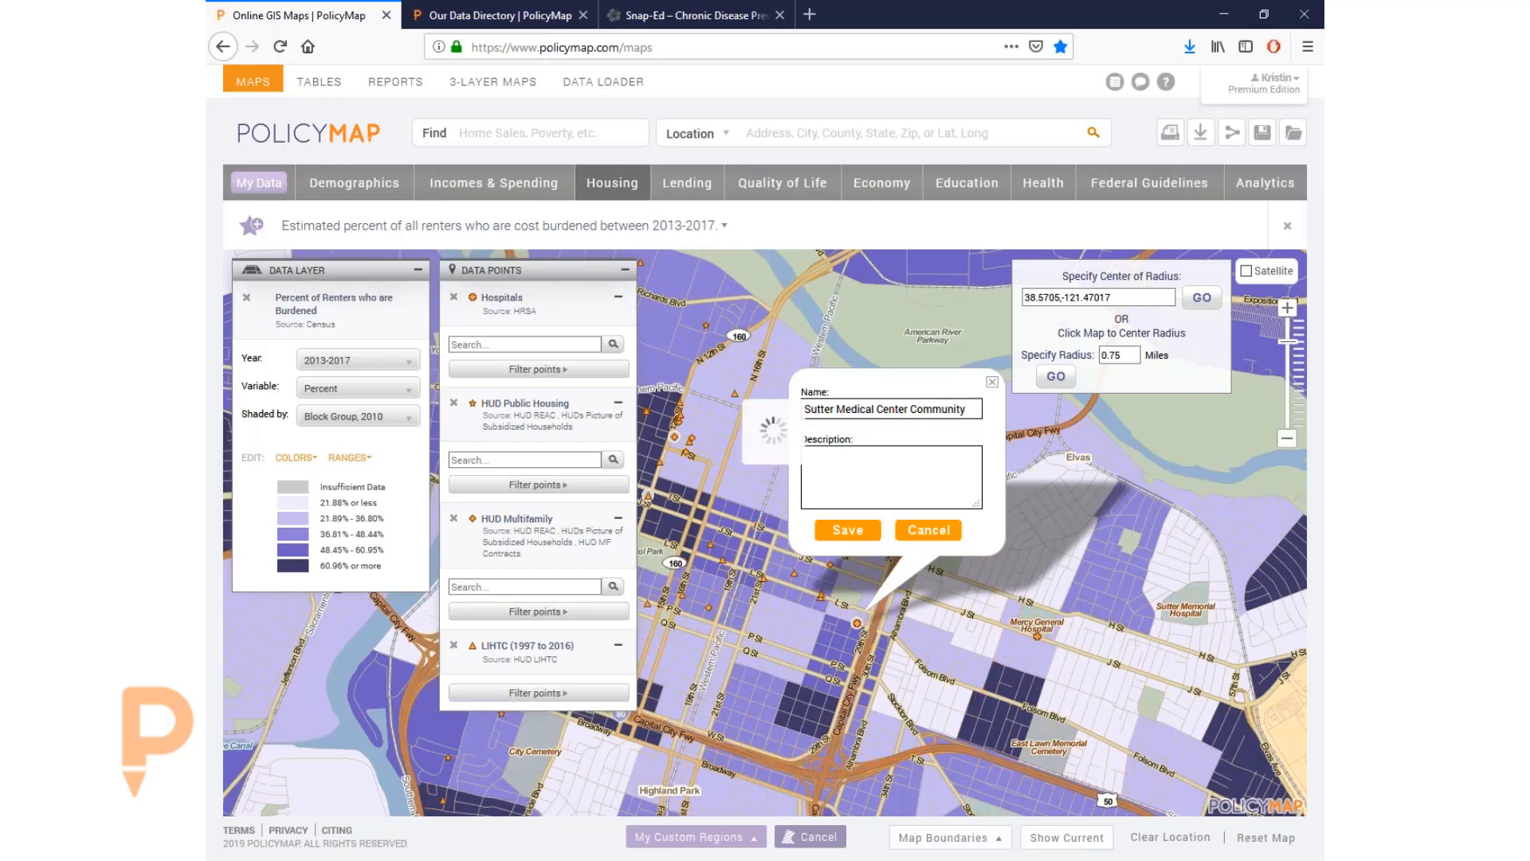
Step: Save the named radius region so its boundary is drawn around the hospital
click(847, 530)
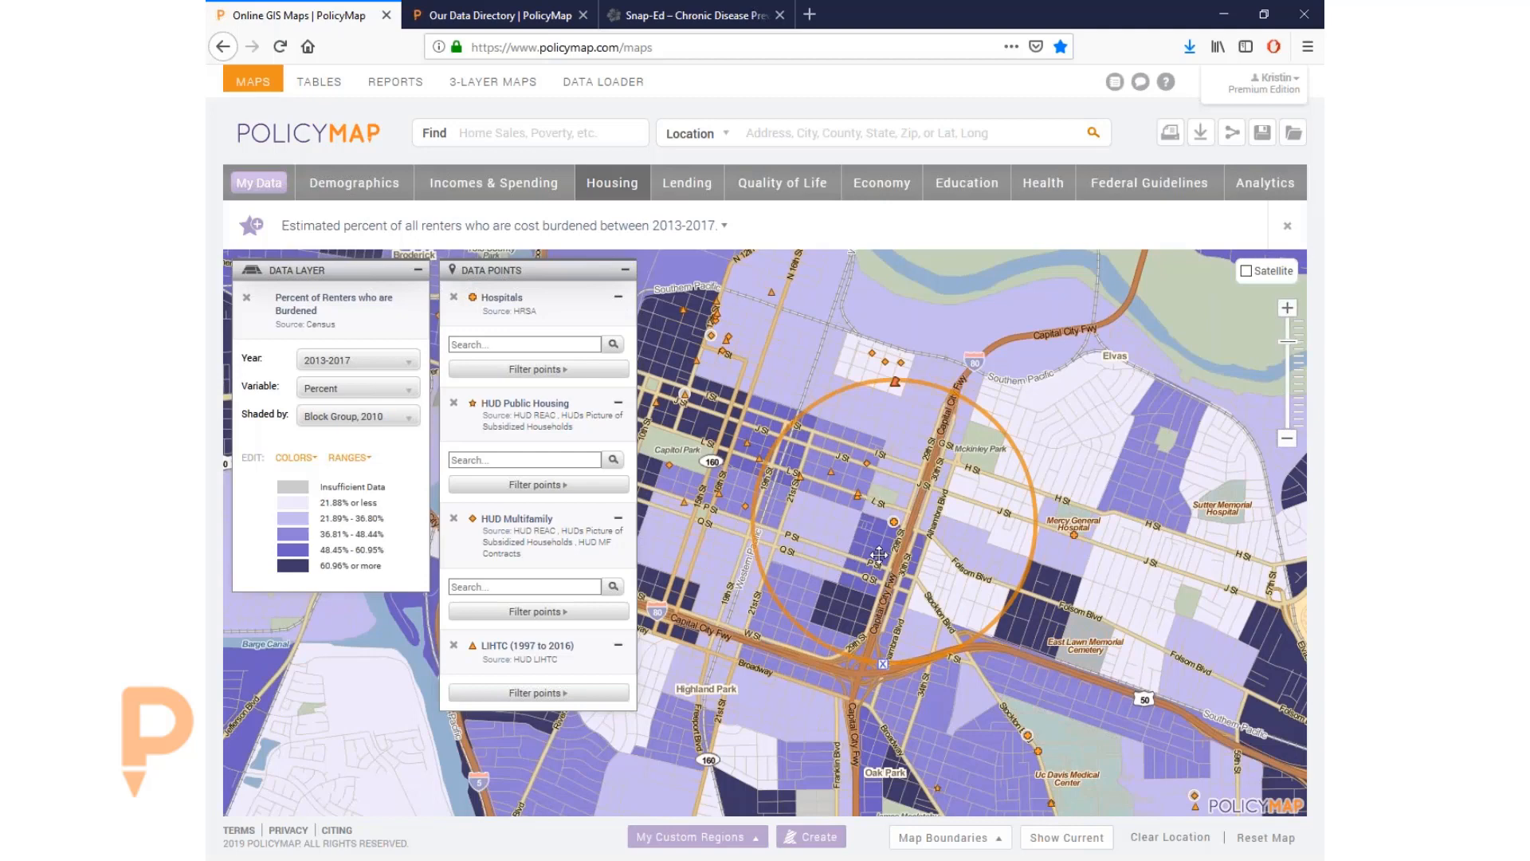
drag(877, 563, 866, 587)
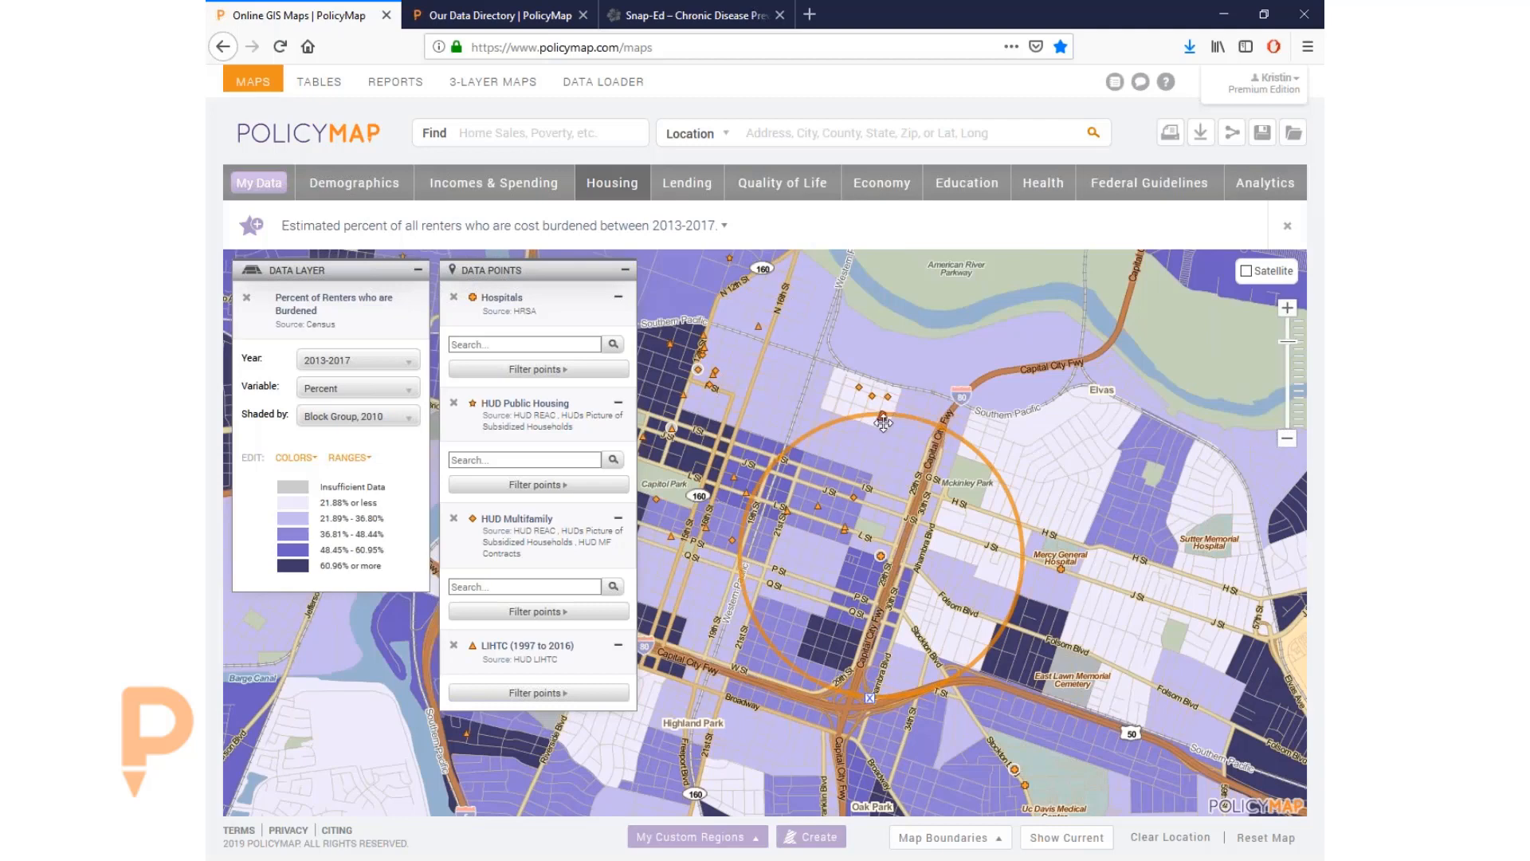
Step: Open the Sutter Medical Center Community region's details, view its HUD Public Housing and HUD Multifamily lists, and close them
click(882, 424)
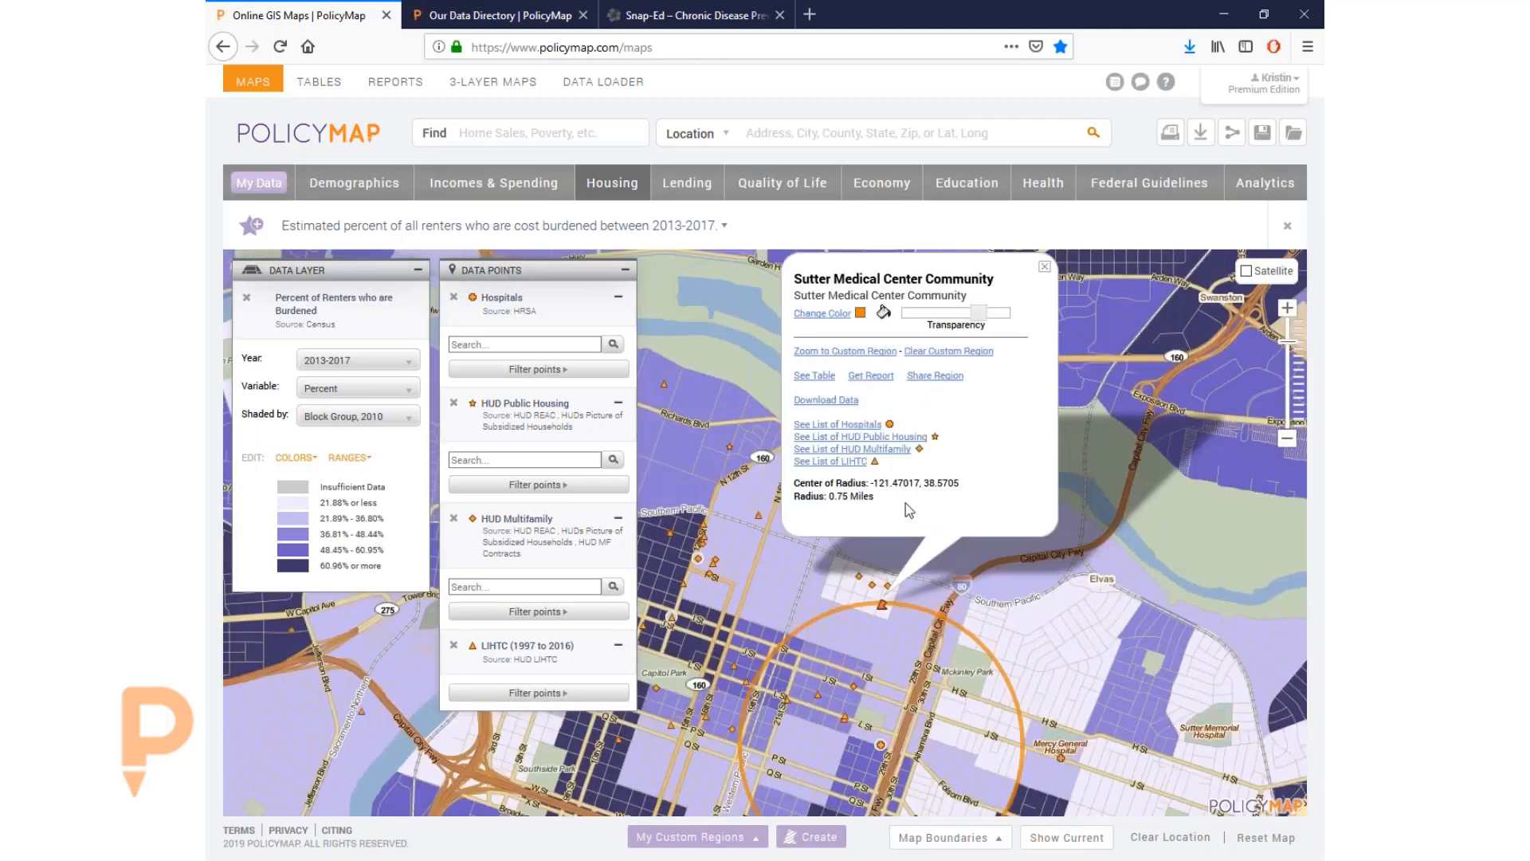
click(843, 437)
click(1168, 322)
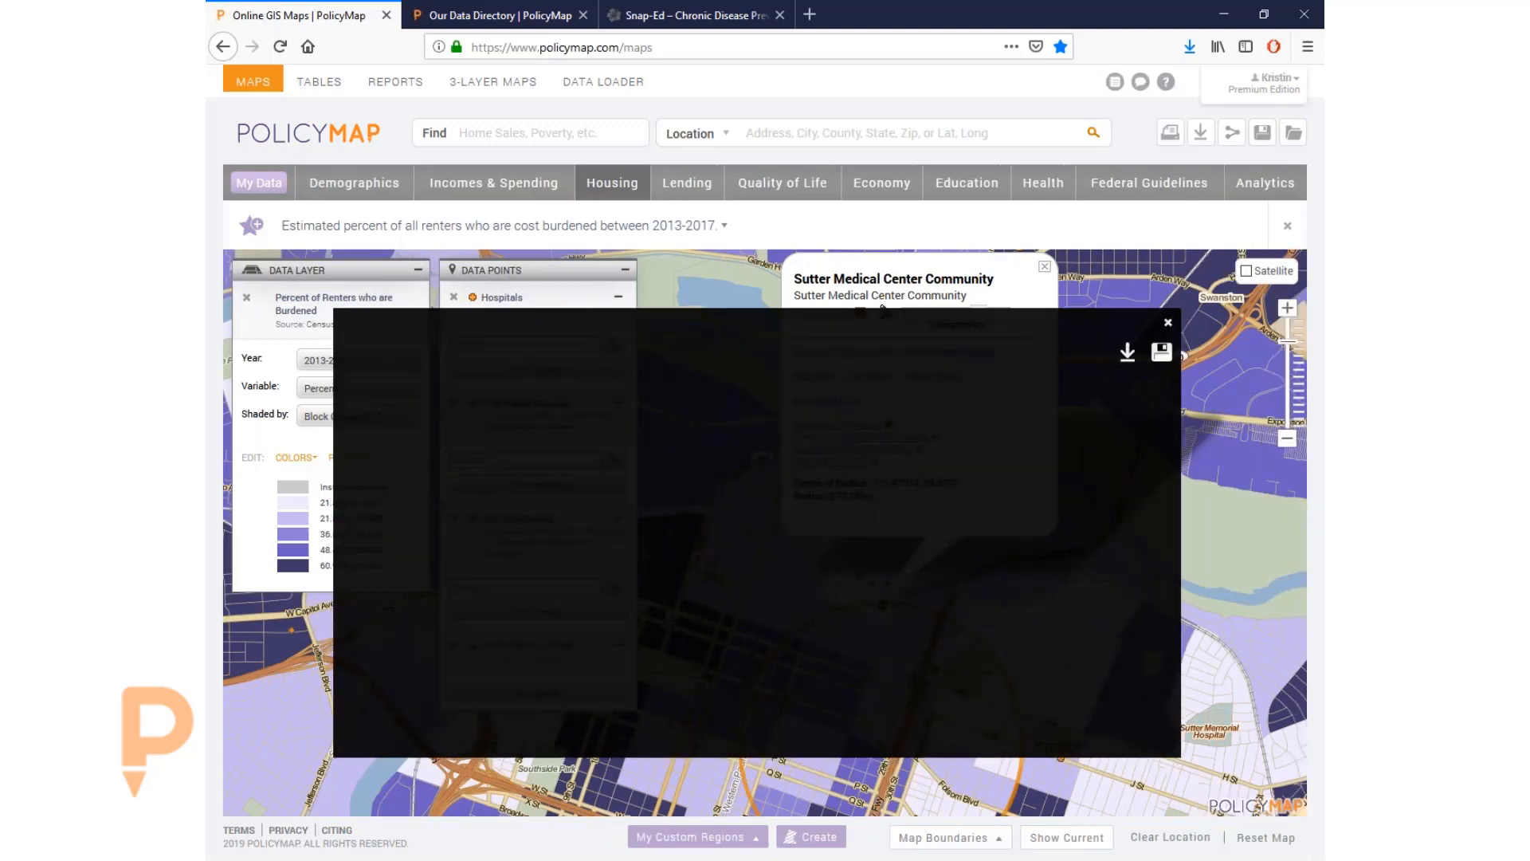
click(883, 450)
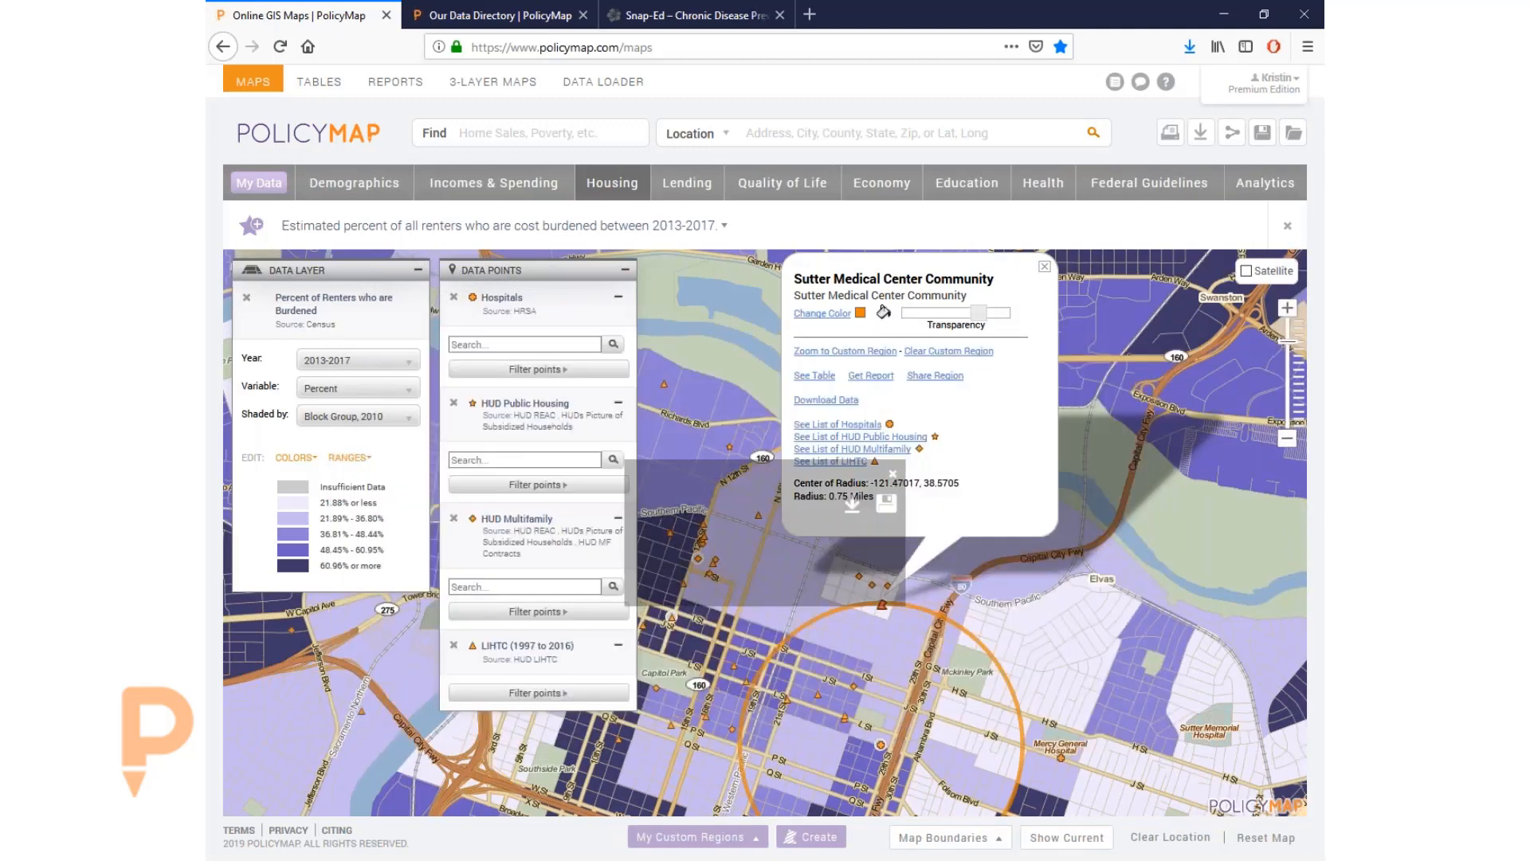
click(1185, 322)
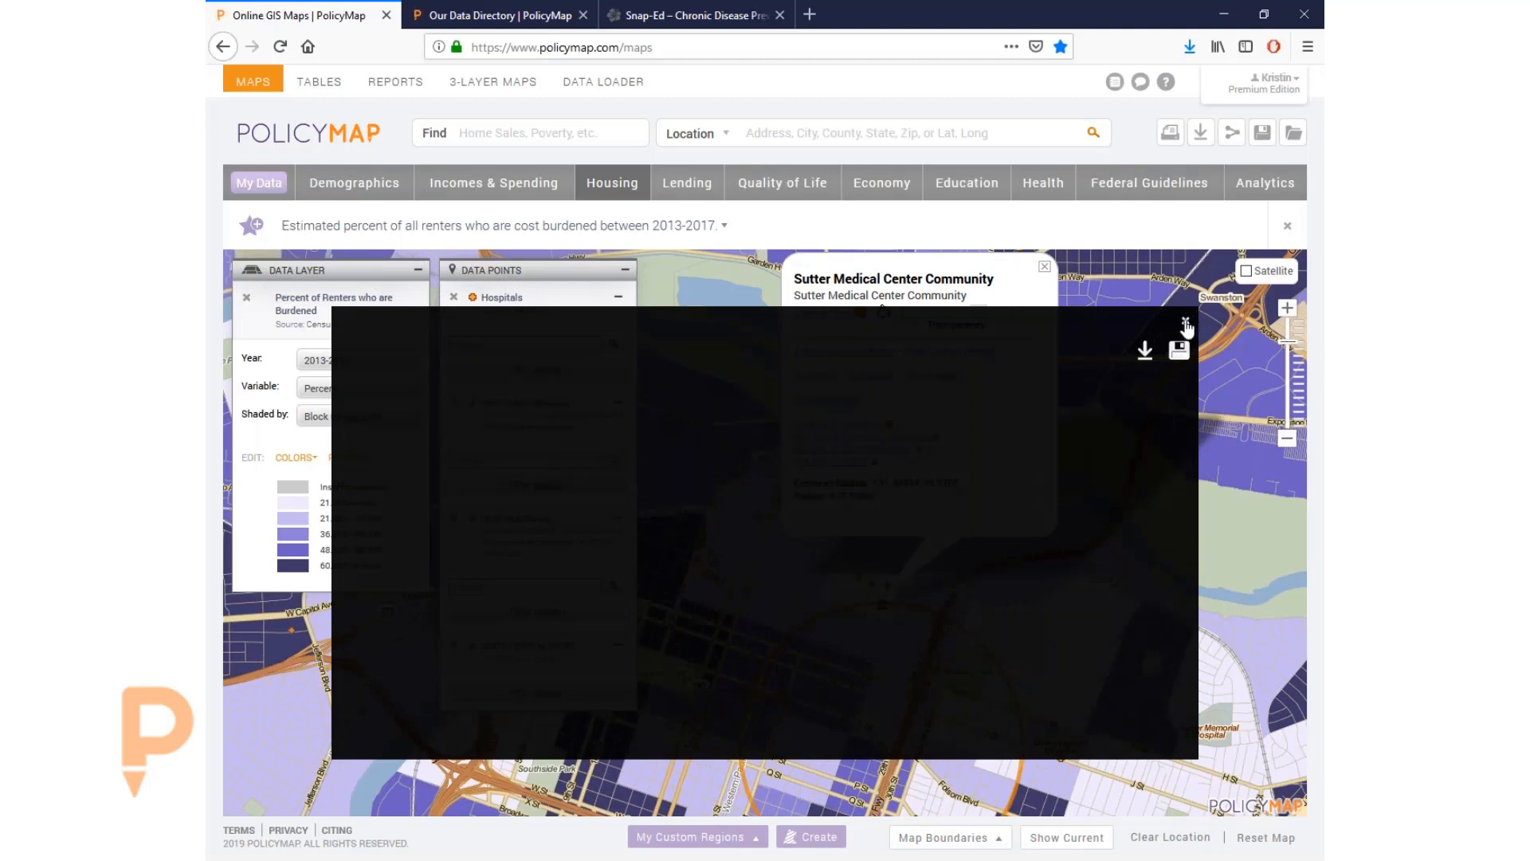
click(1044, 266)
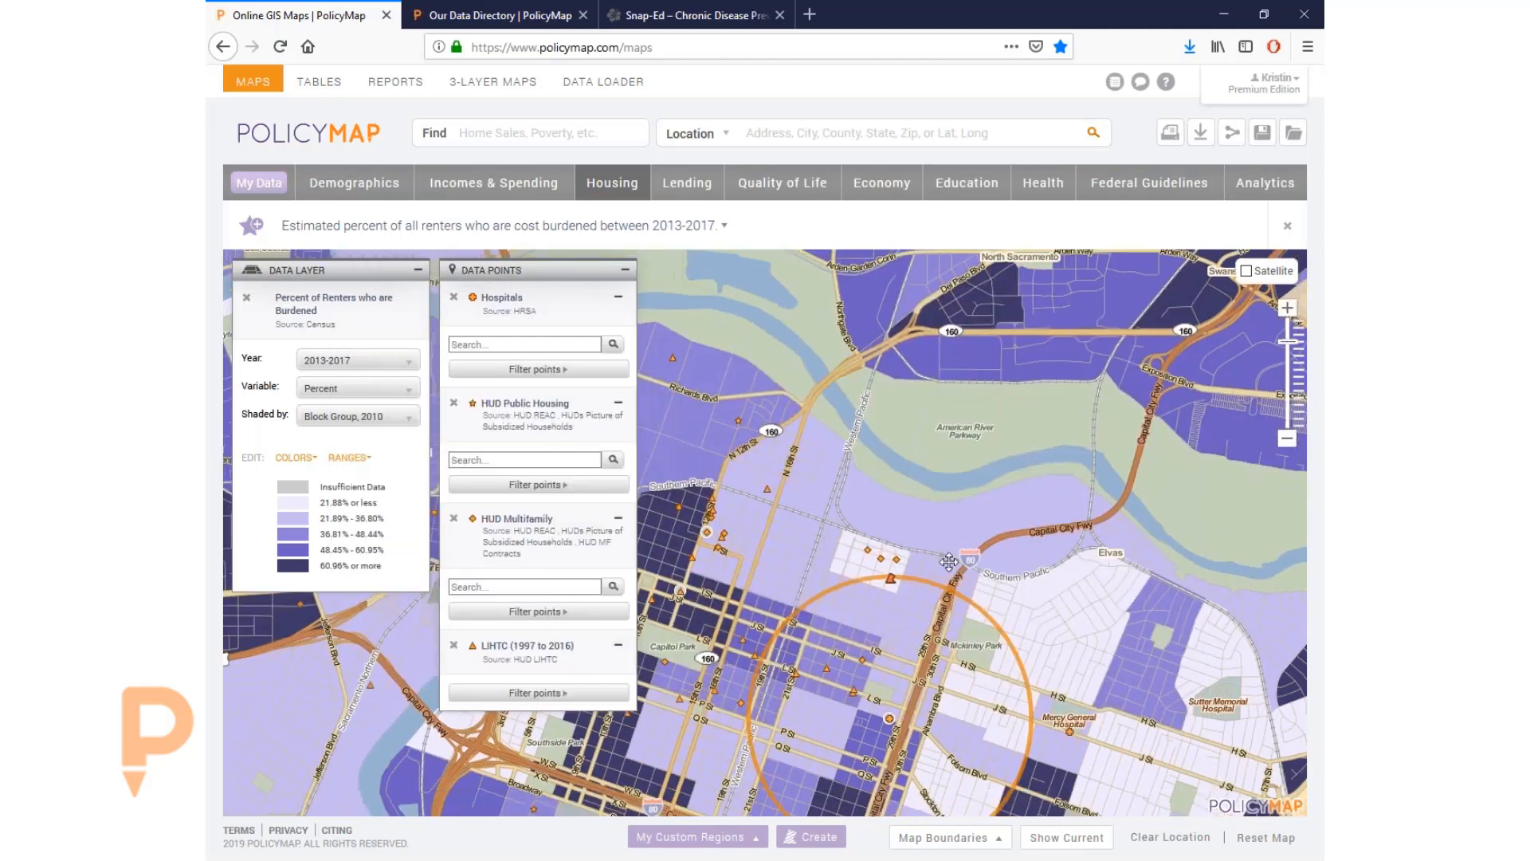
Step: Remove the LIHTC, HUD Multifamily and HUD Public Housing data points from the map, keeping Hospitals
drag(848, 686, 867, 478)
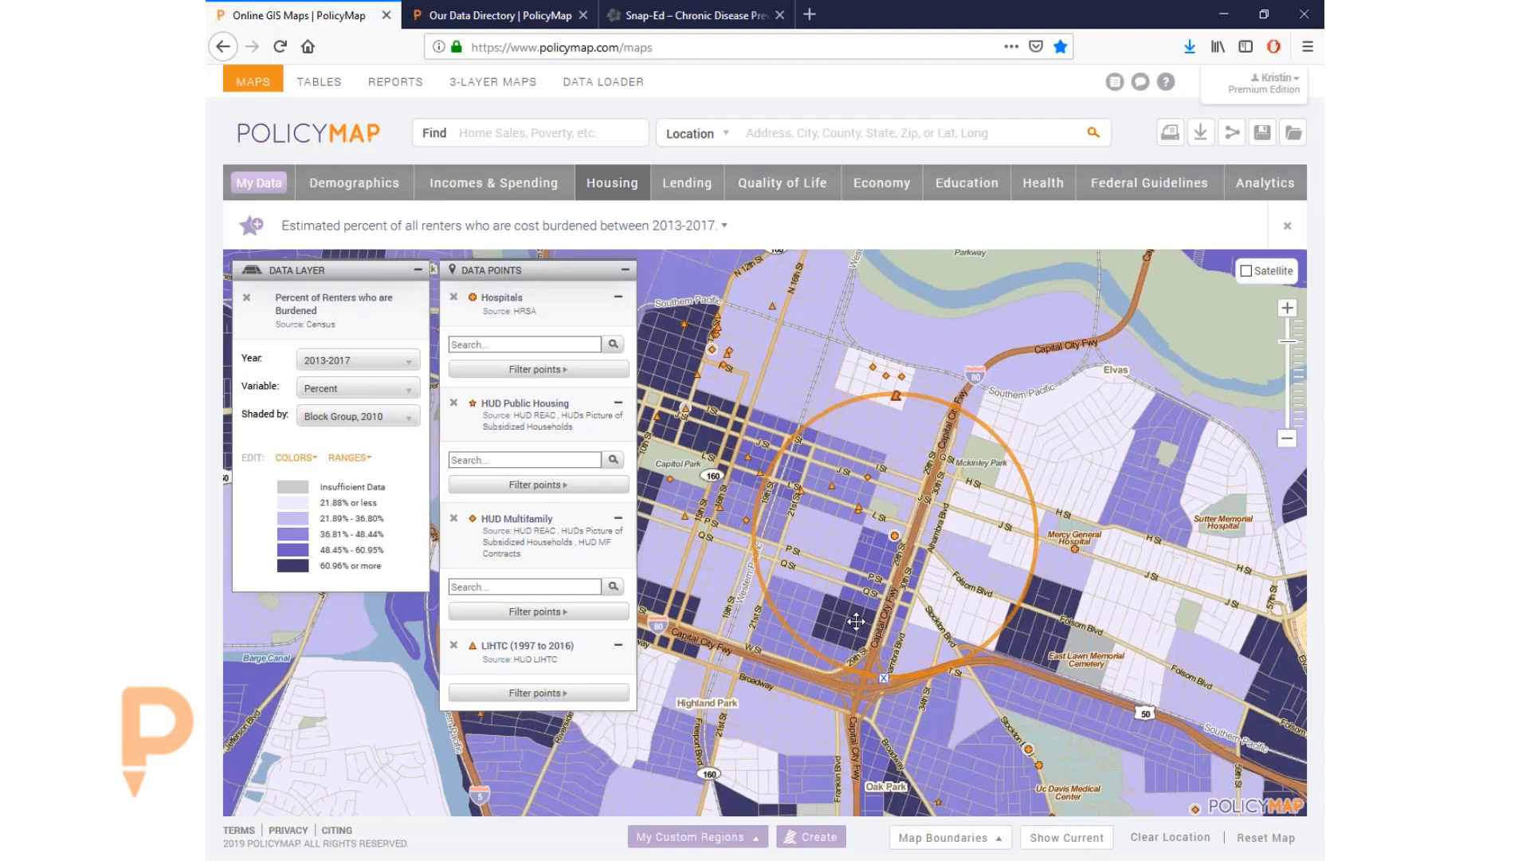
drag(856, 621, 849, 603)
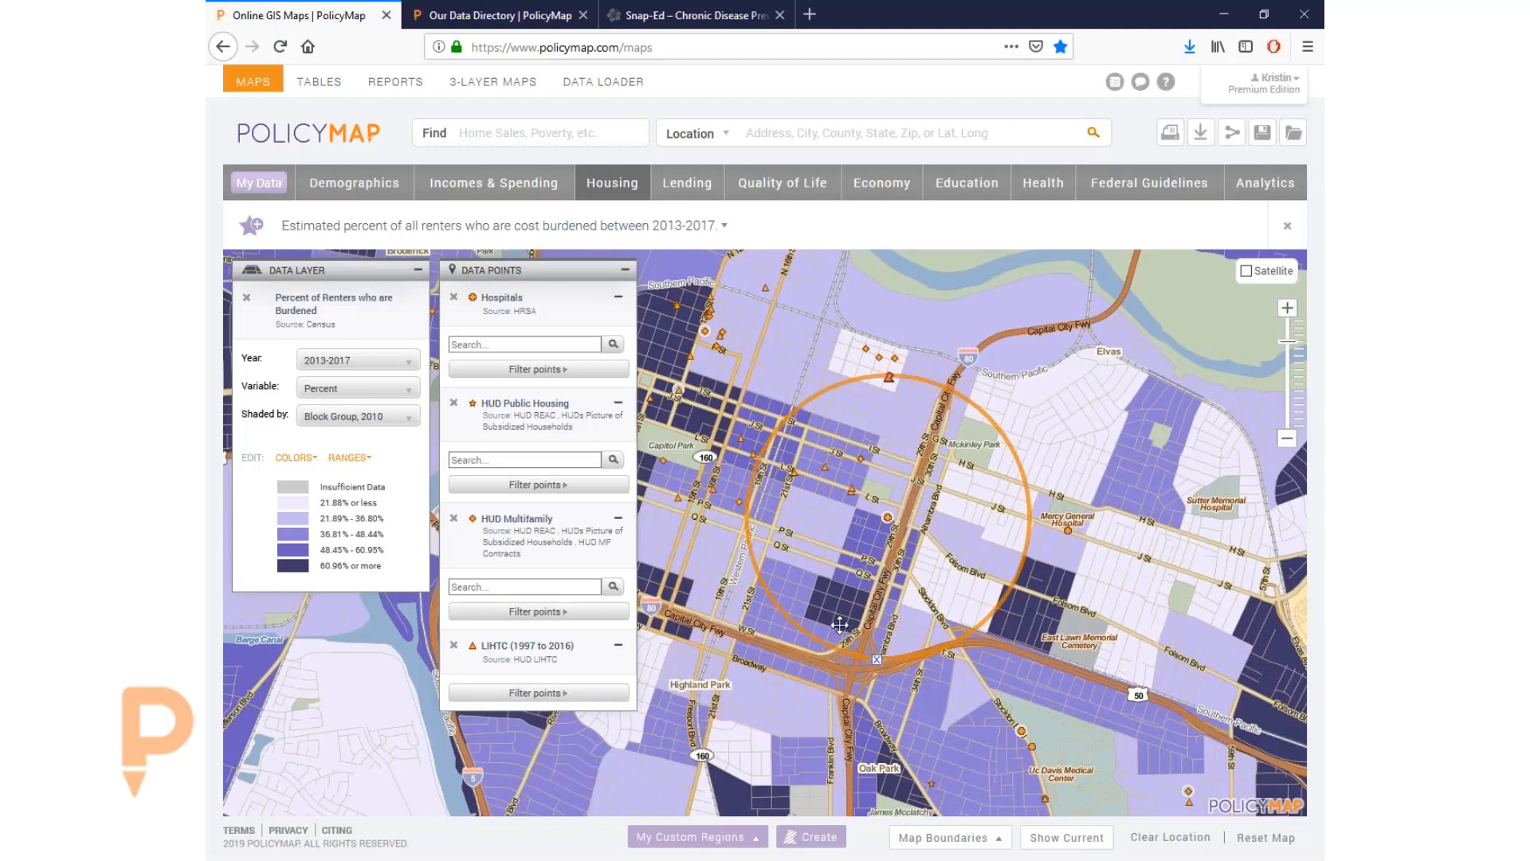
drag(843, 622, 816, 618)
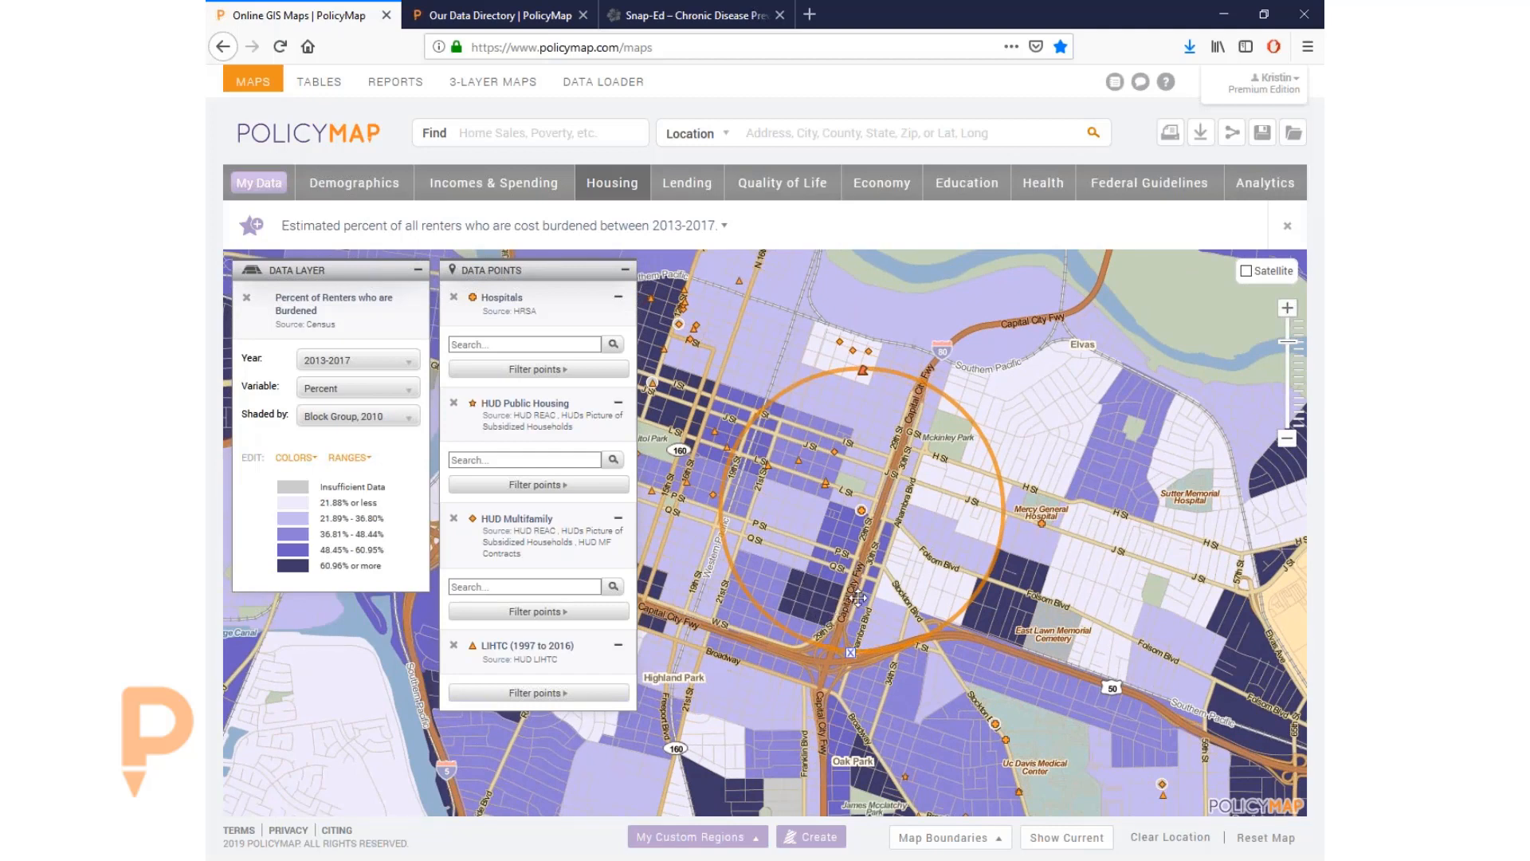
click(456, 648)
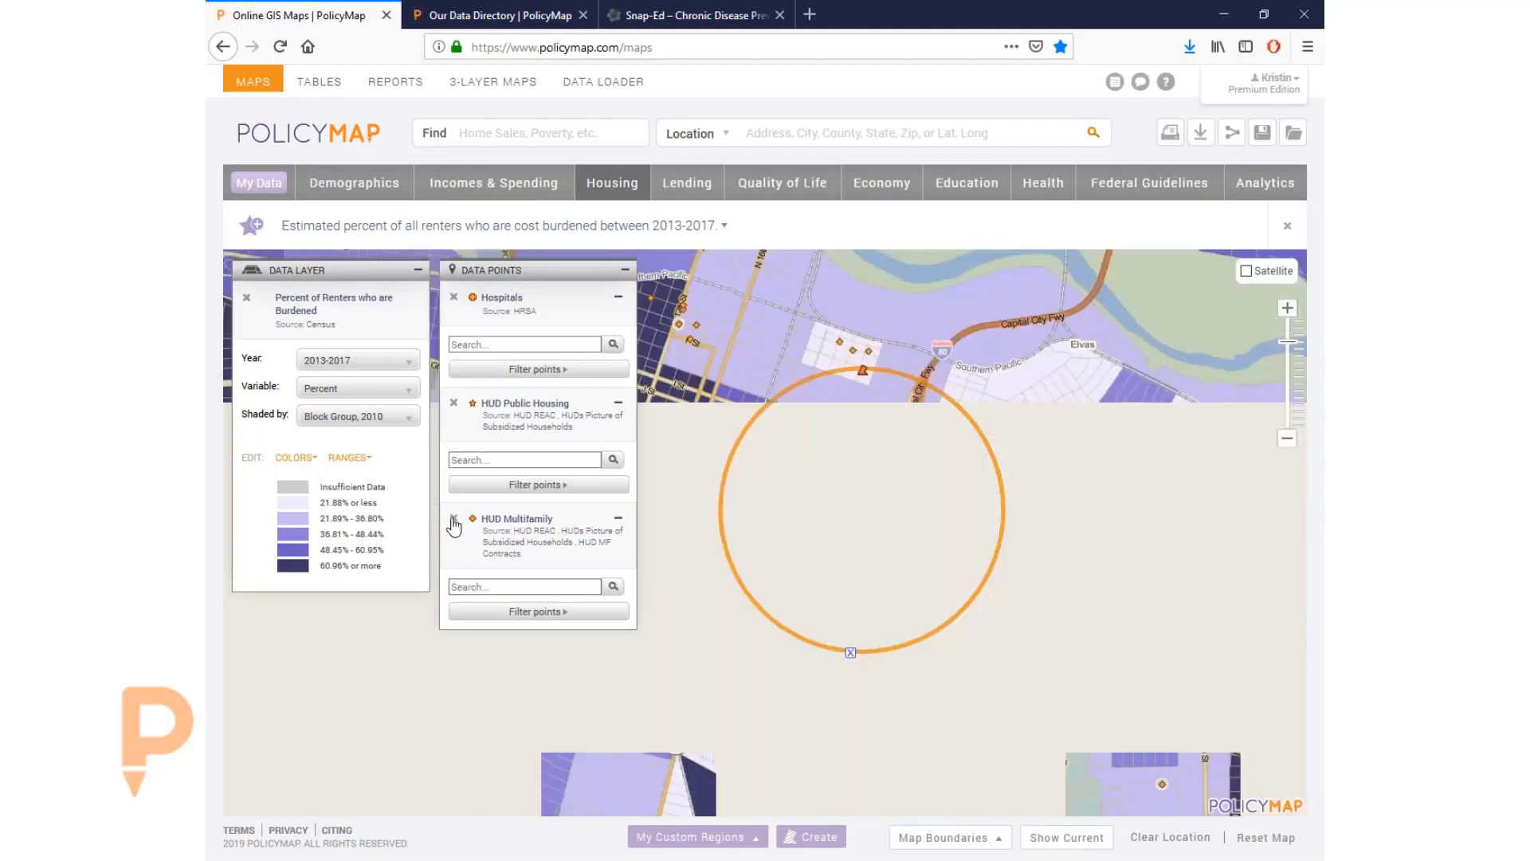
click(454, 522)
click(454, 403)
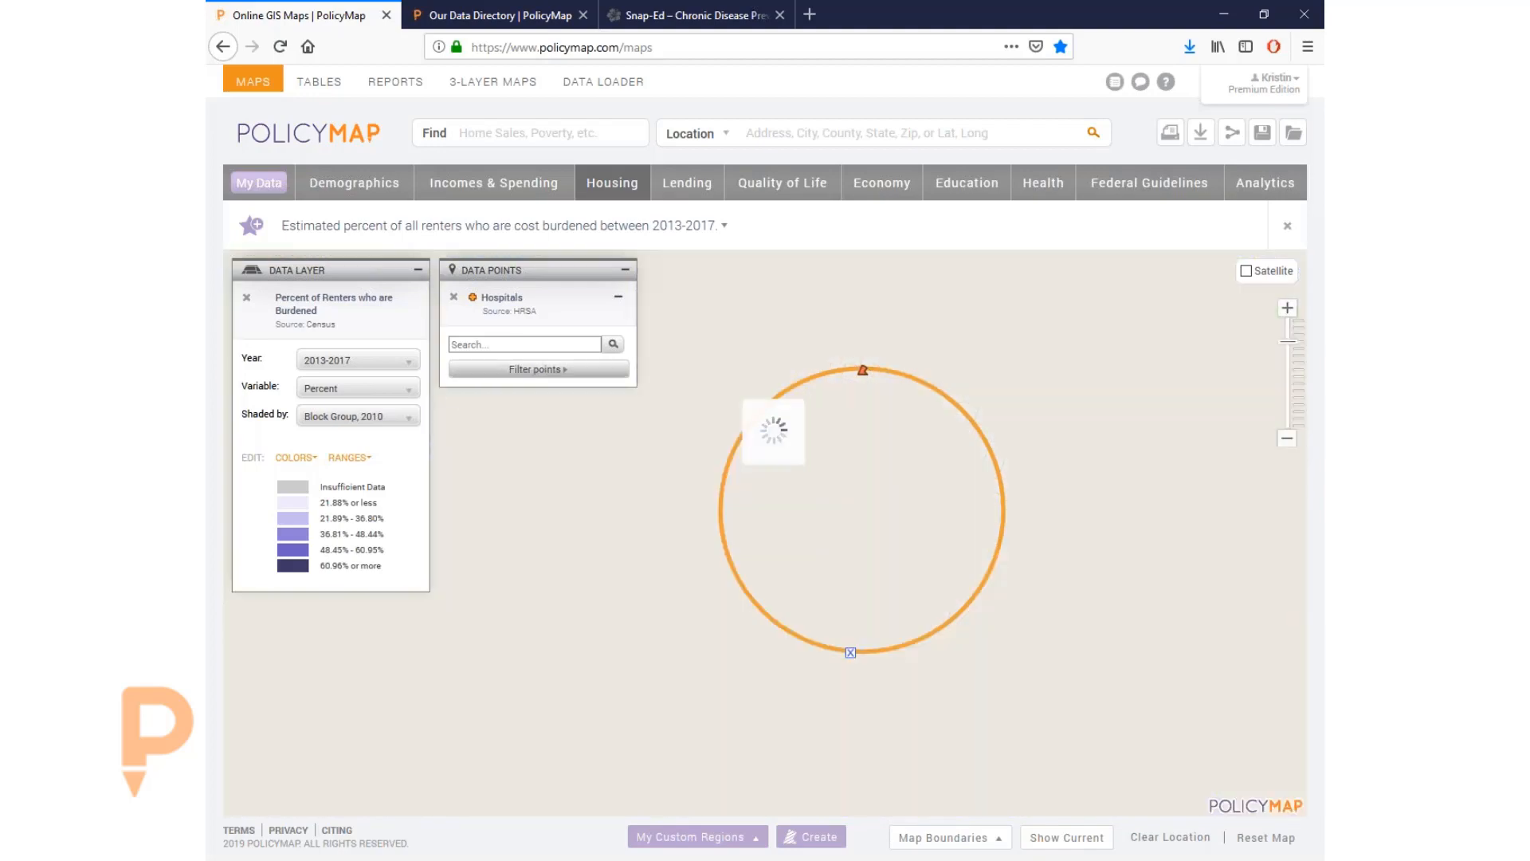
Step: Add the Certified CDFIs lending data points to the map
drag(876, 550, 856, 577)
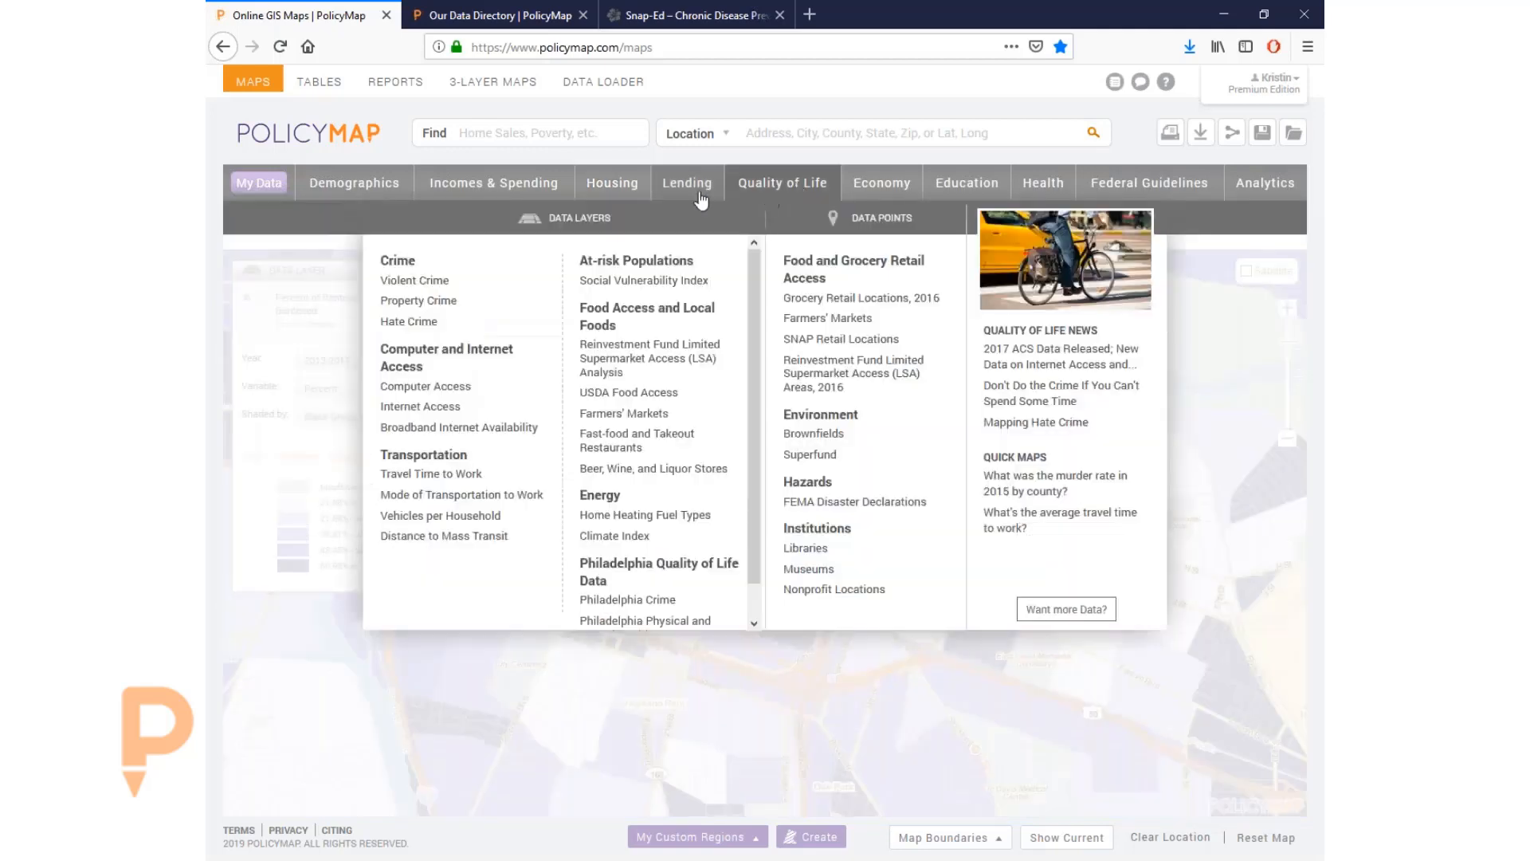
mouse_move(699, 195)
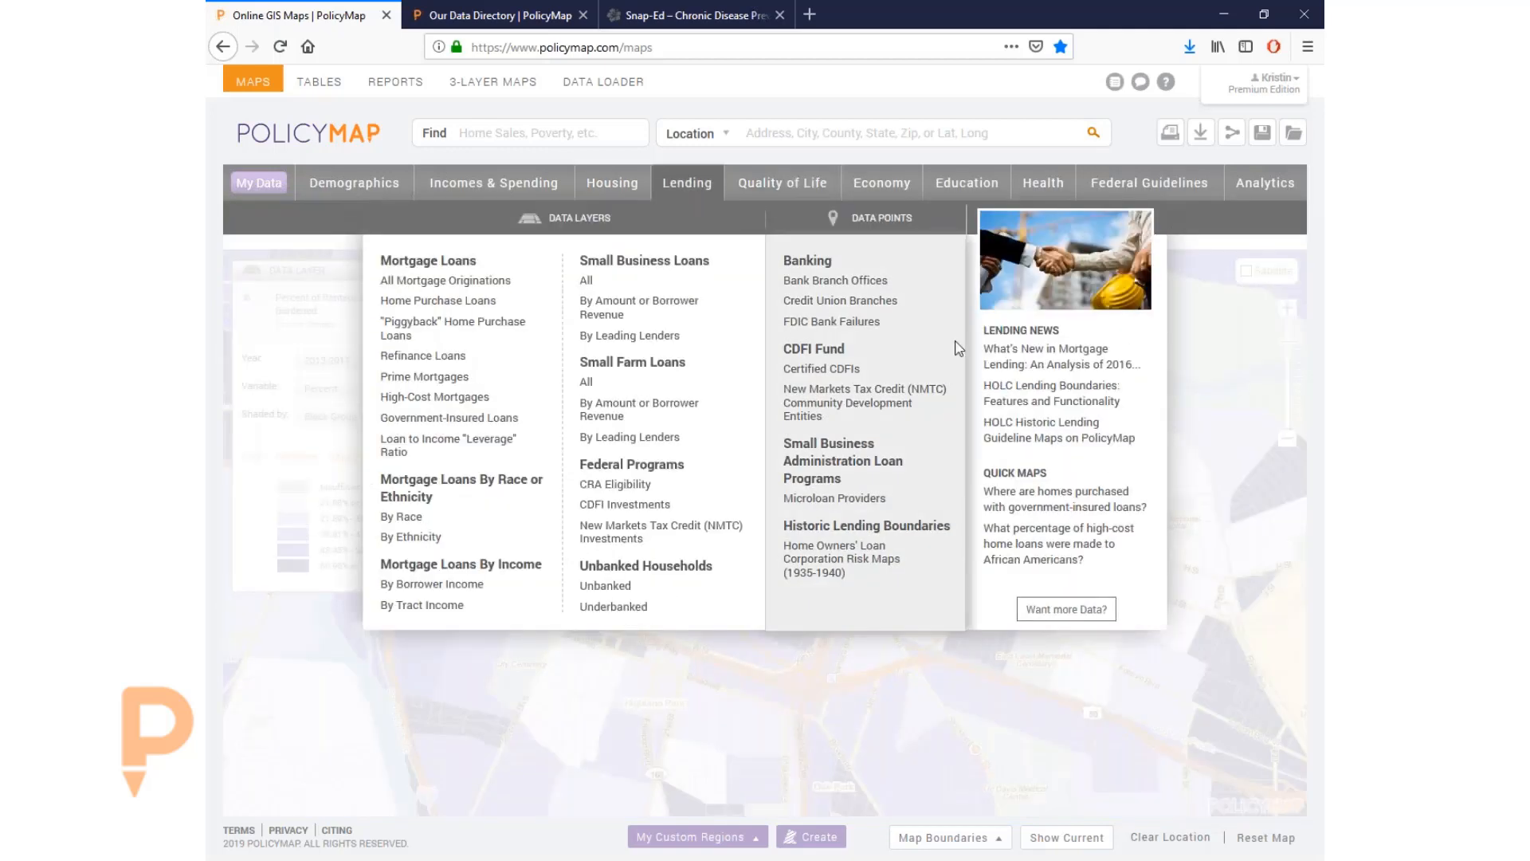
click(911, 375)
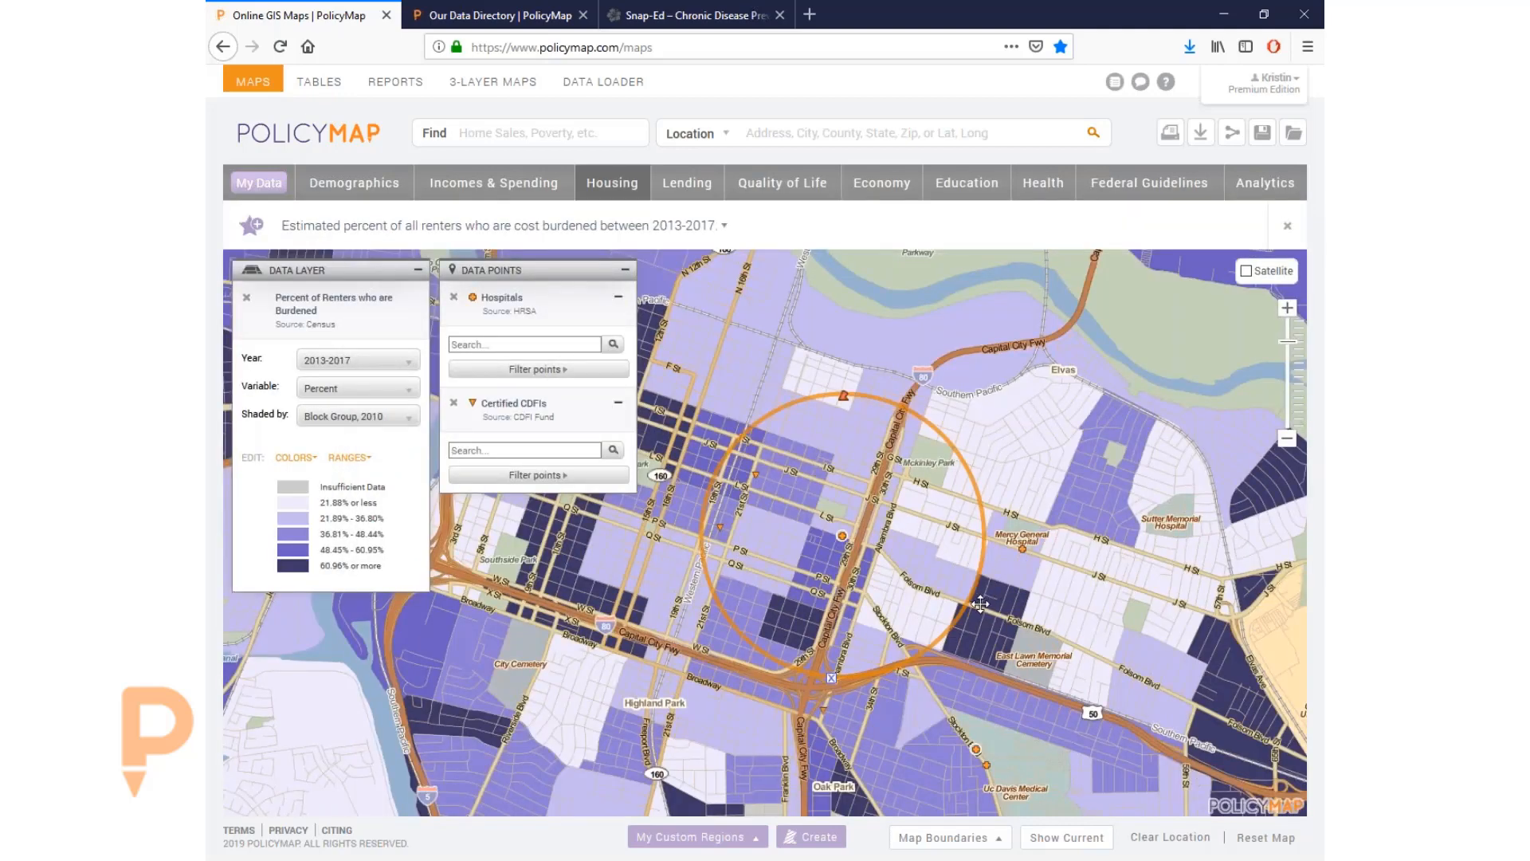
Step: View the details of the northern Certified CDFI point inside the radius region and dismiss them
drag(851, 394, 875, 423)
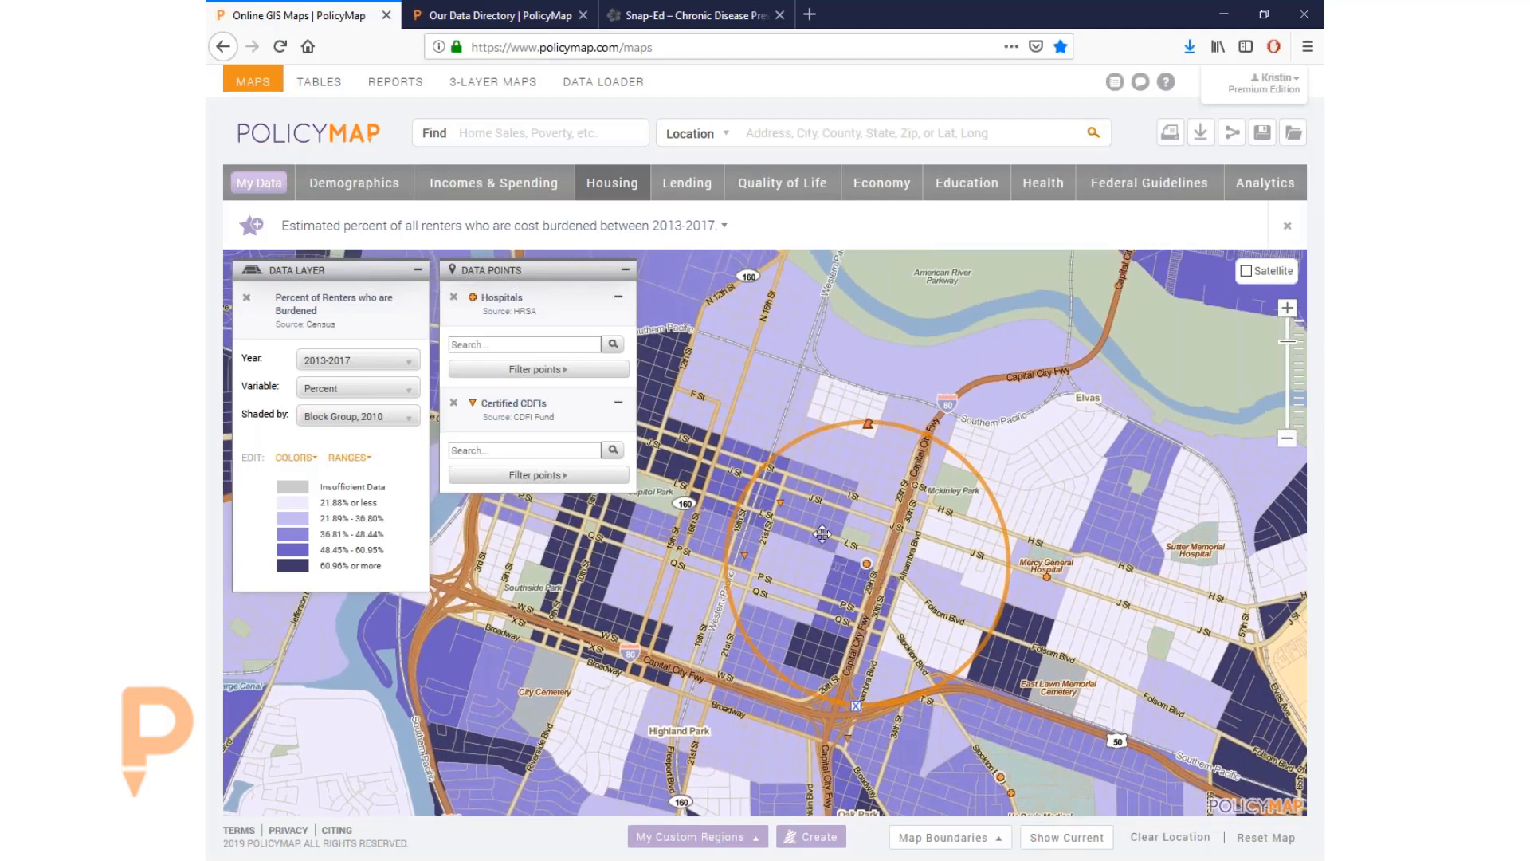
click(778, 501)
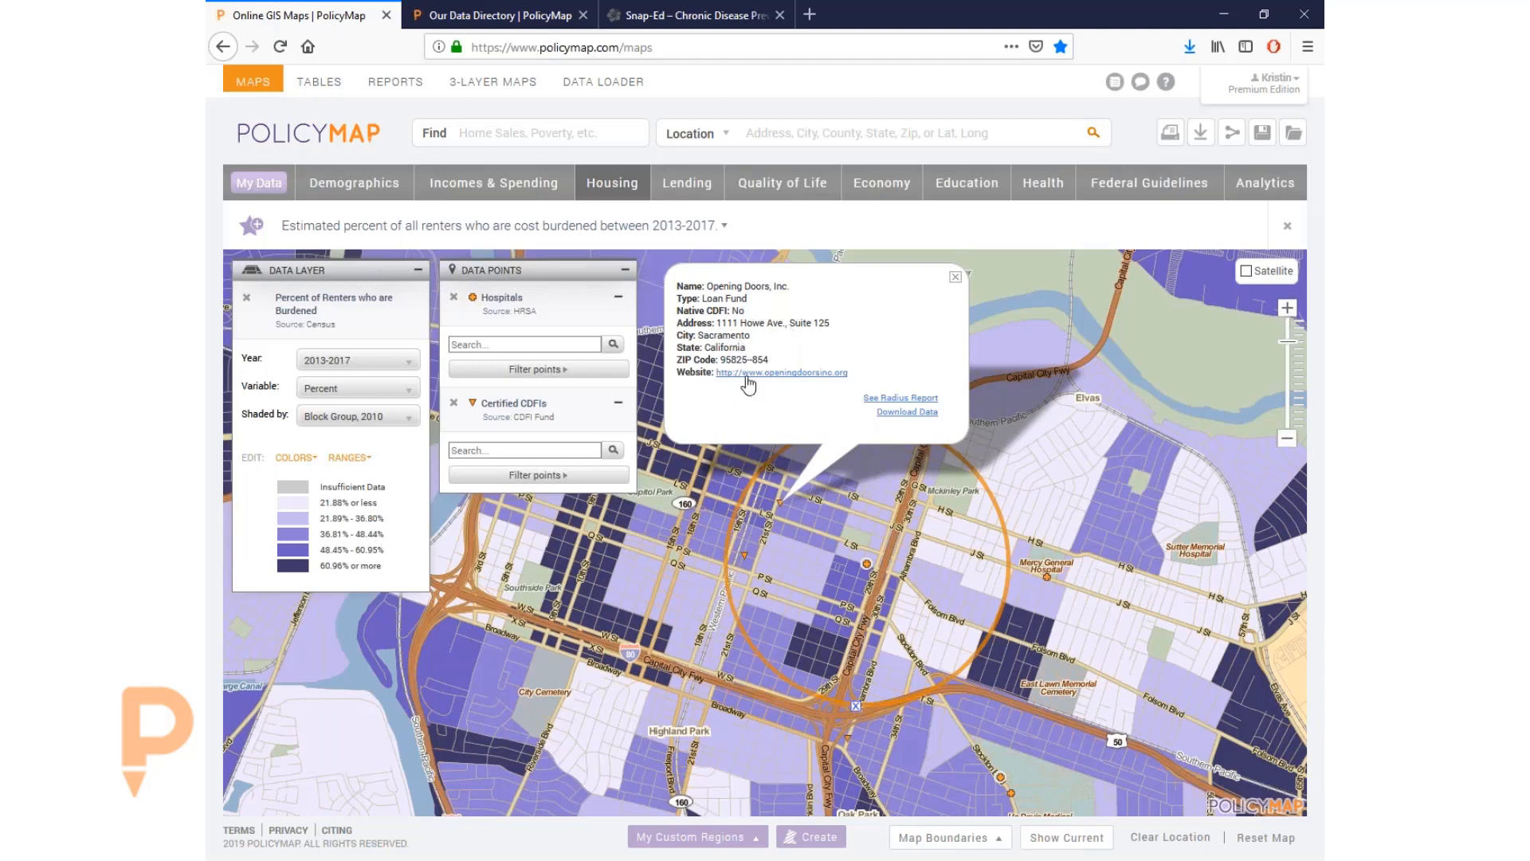
click(956, 276)
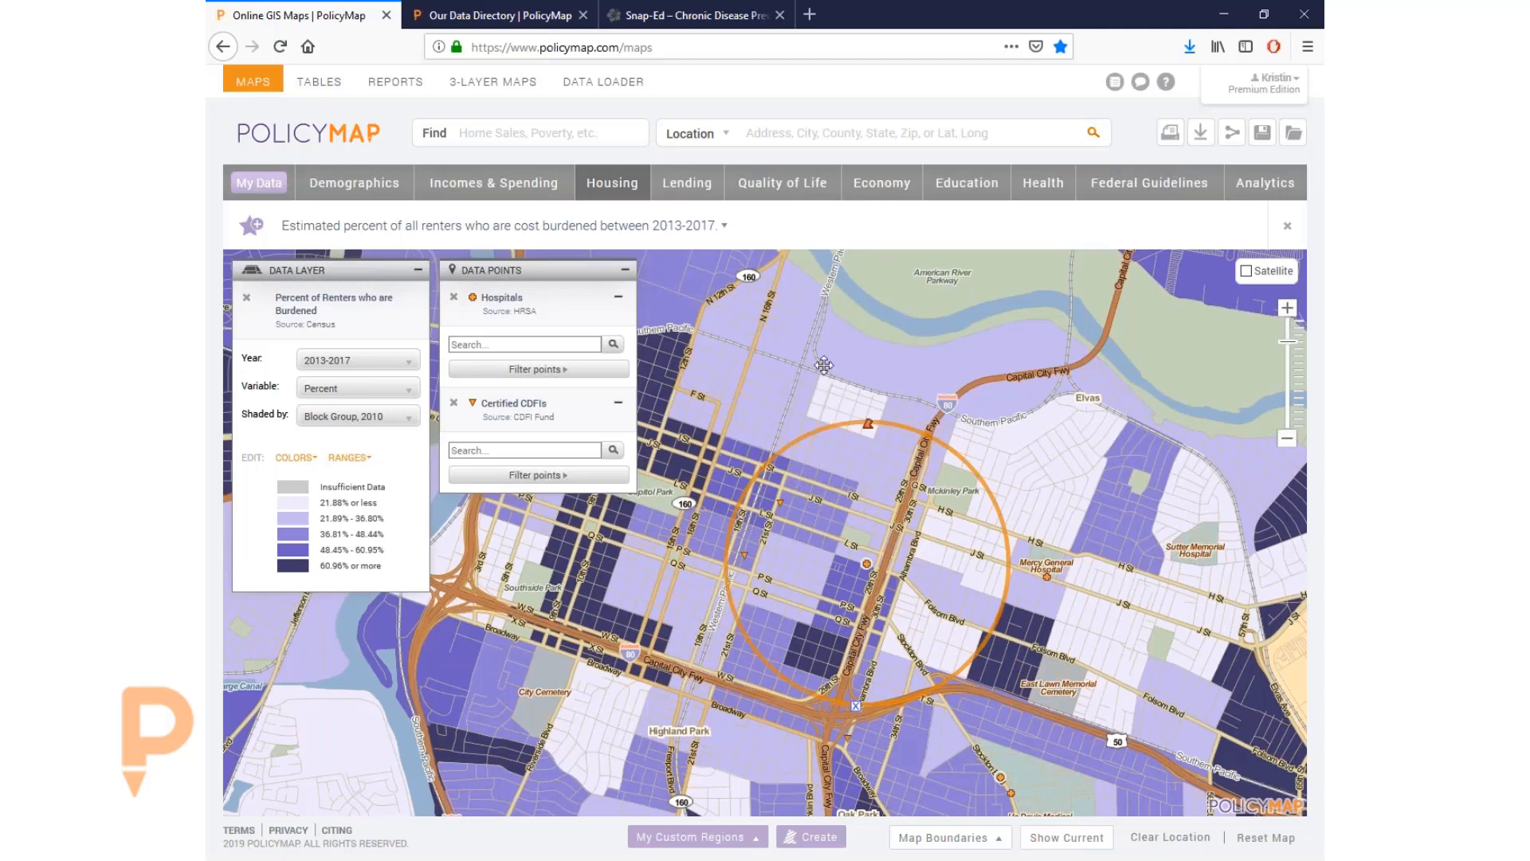
Step: Add the Nonprofit Locations data points and filter them by Natl Taxonomy of Exempt Entities Group to Housing, Shelter
click(803, 194)
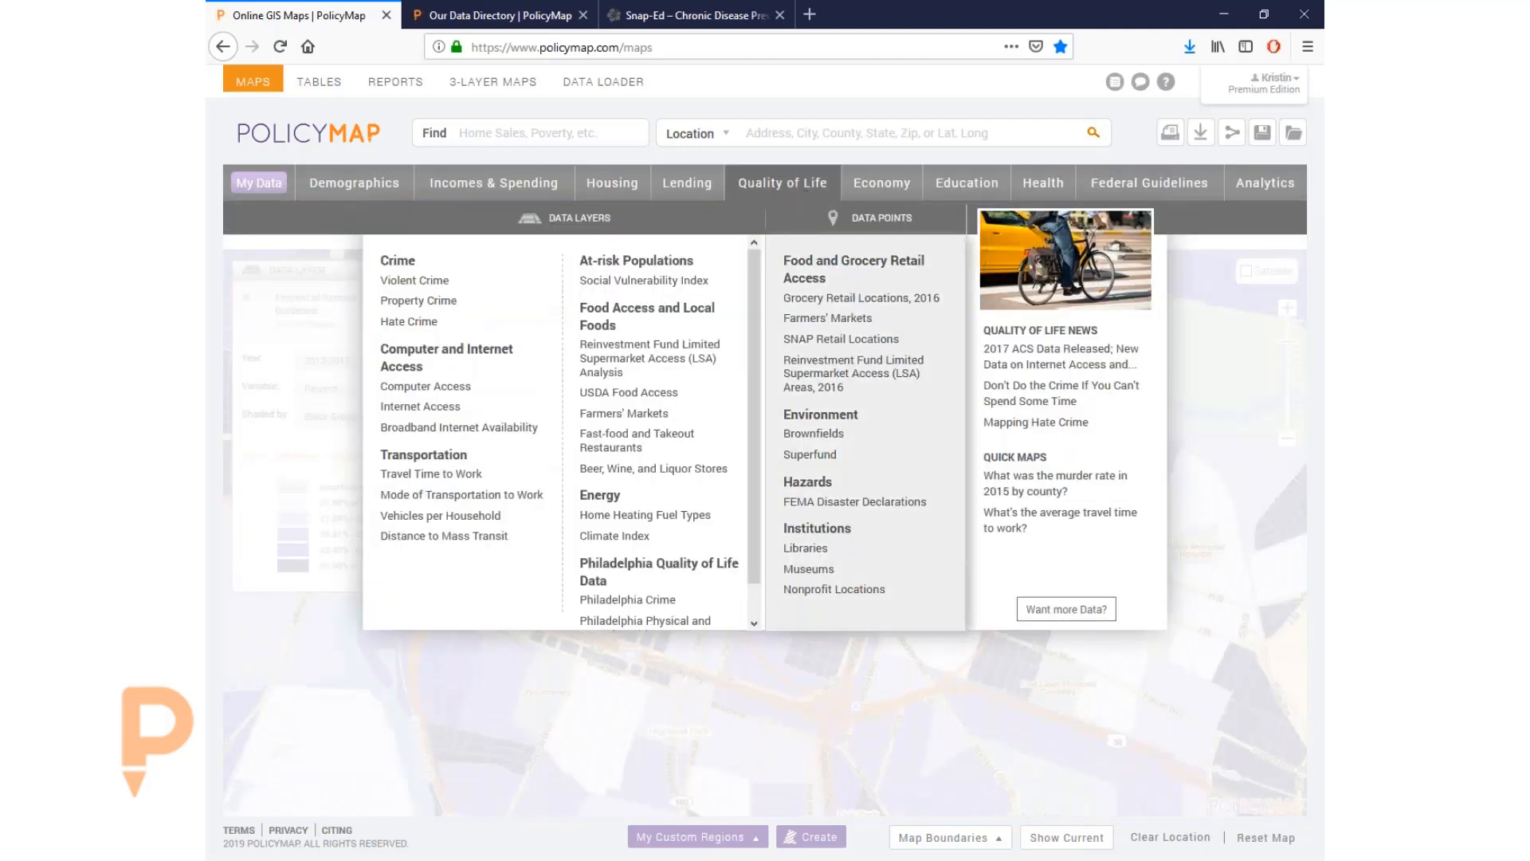
click(901, 589)
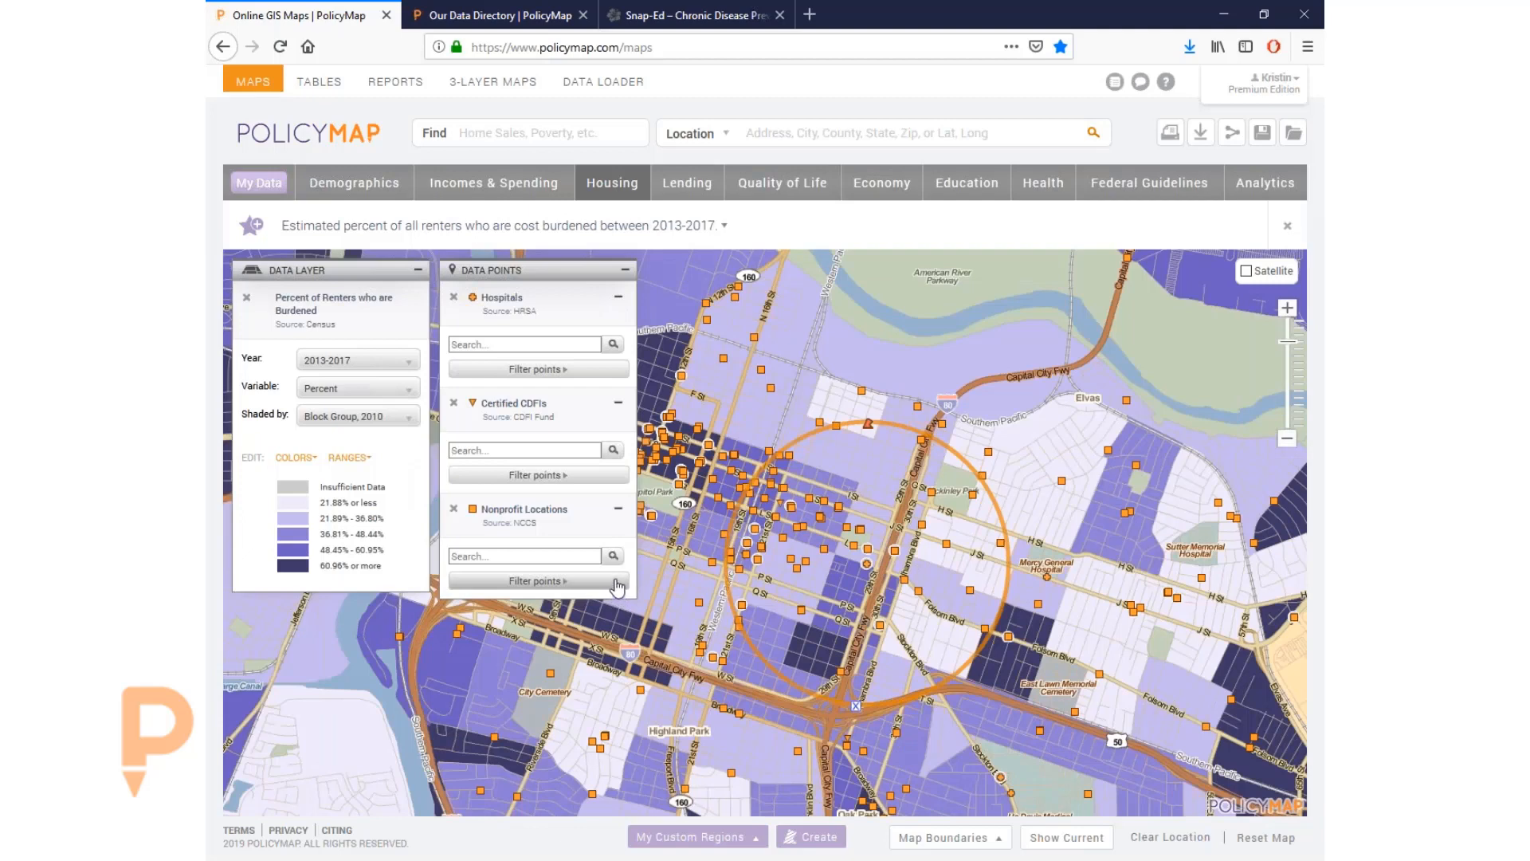
click(618, 587)
mouse_move(701, 596)
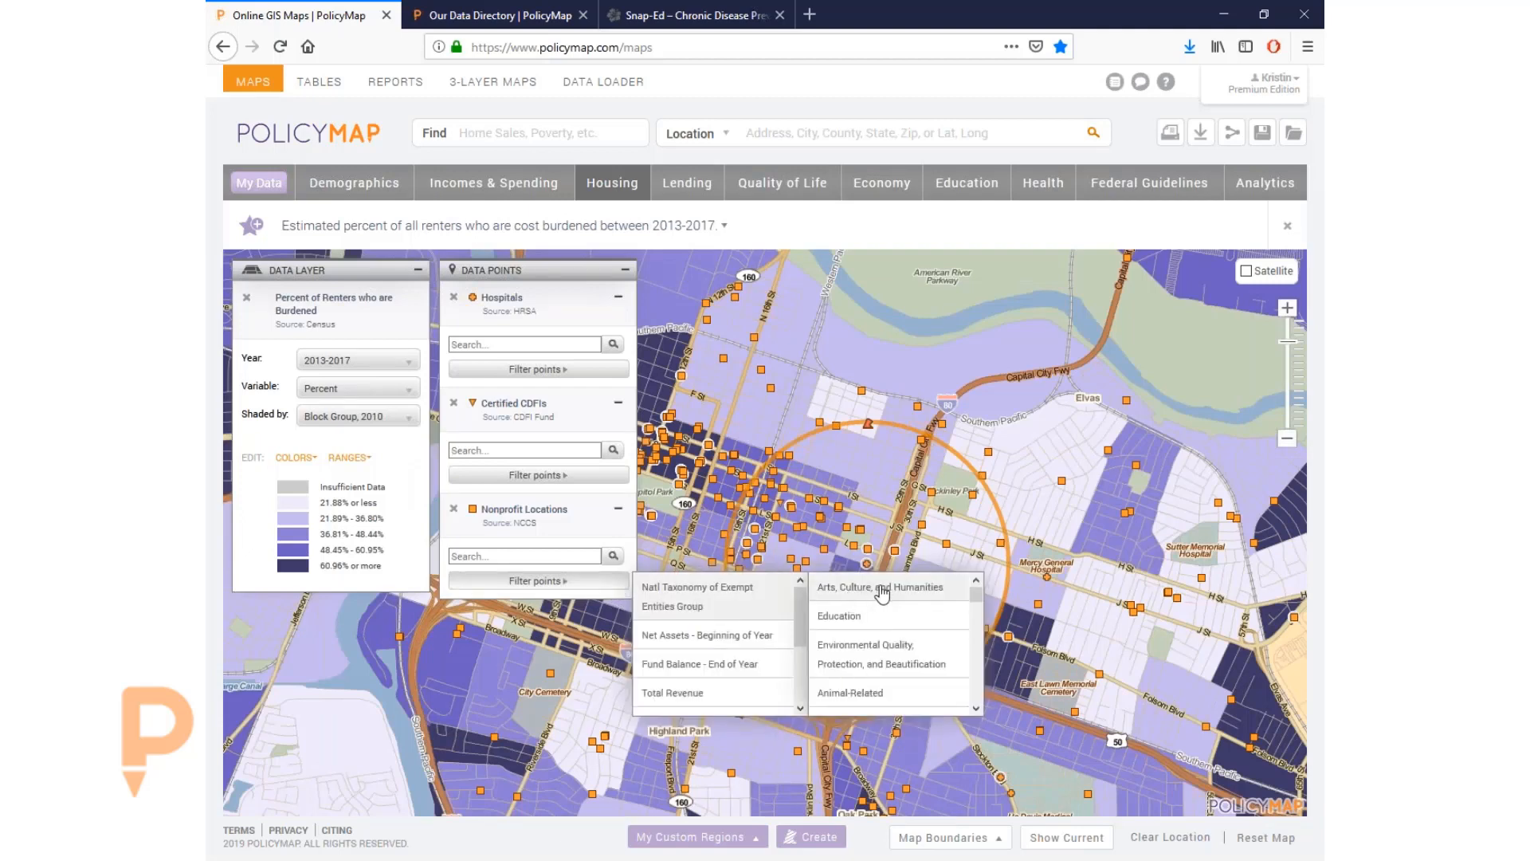
scroll(900, 634, down, 5)
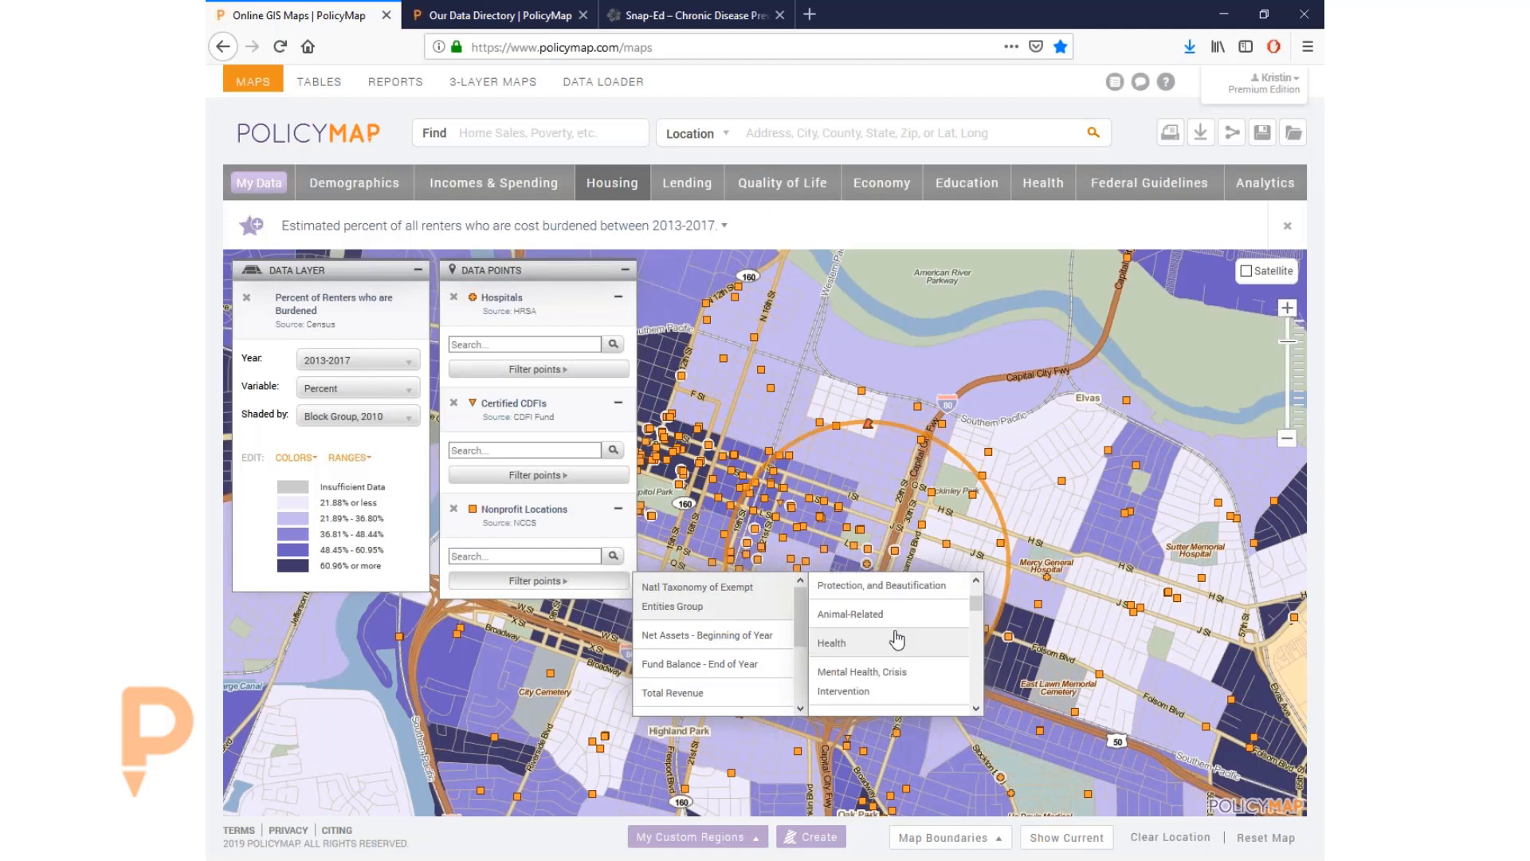
scroll(896, 639, down, 4)
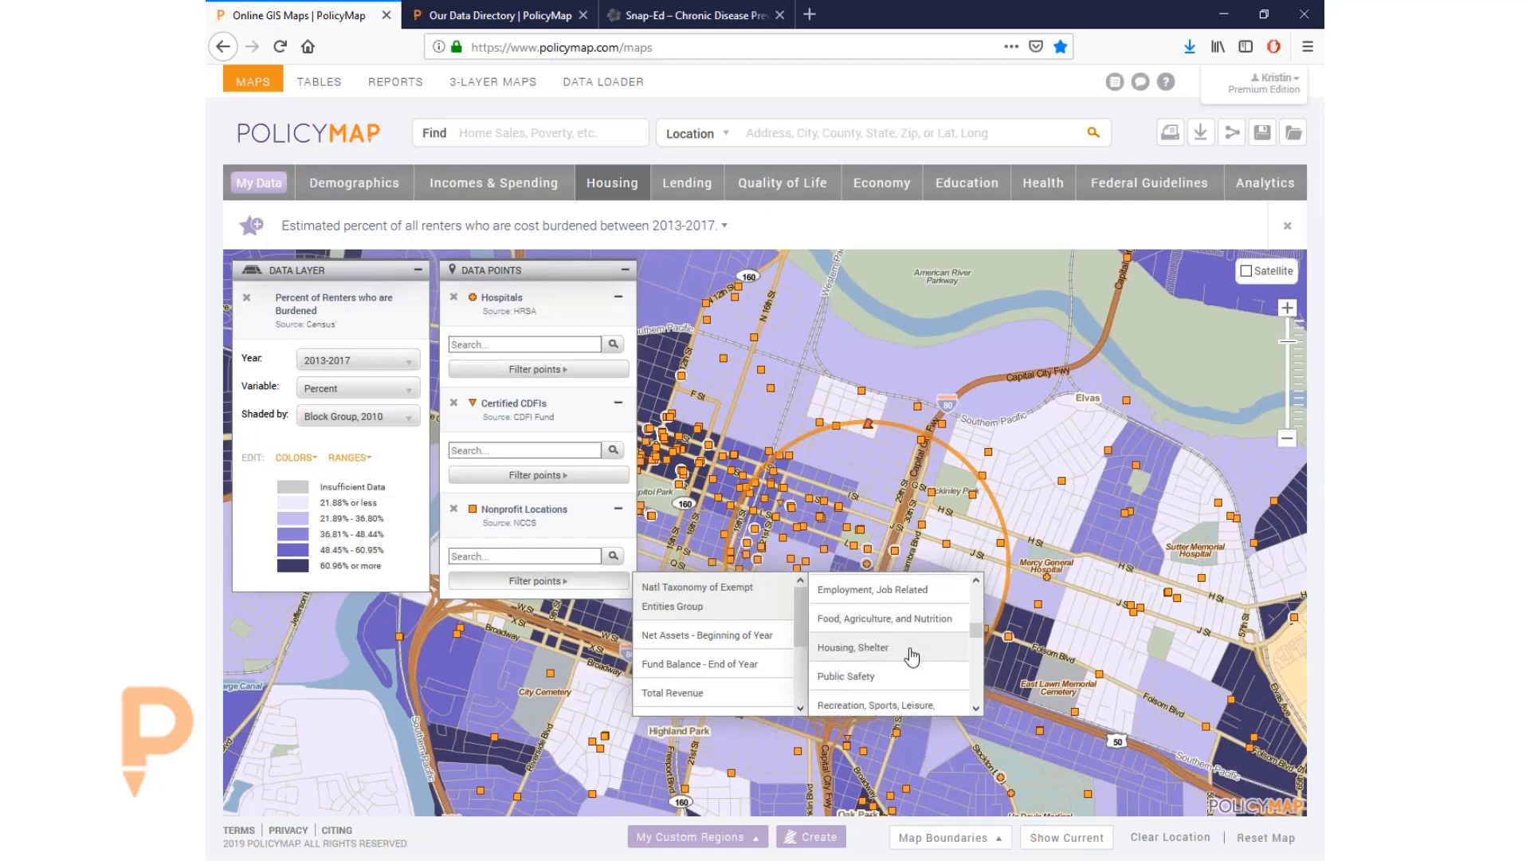
click(912, 656)
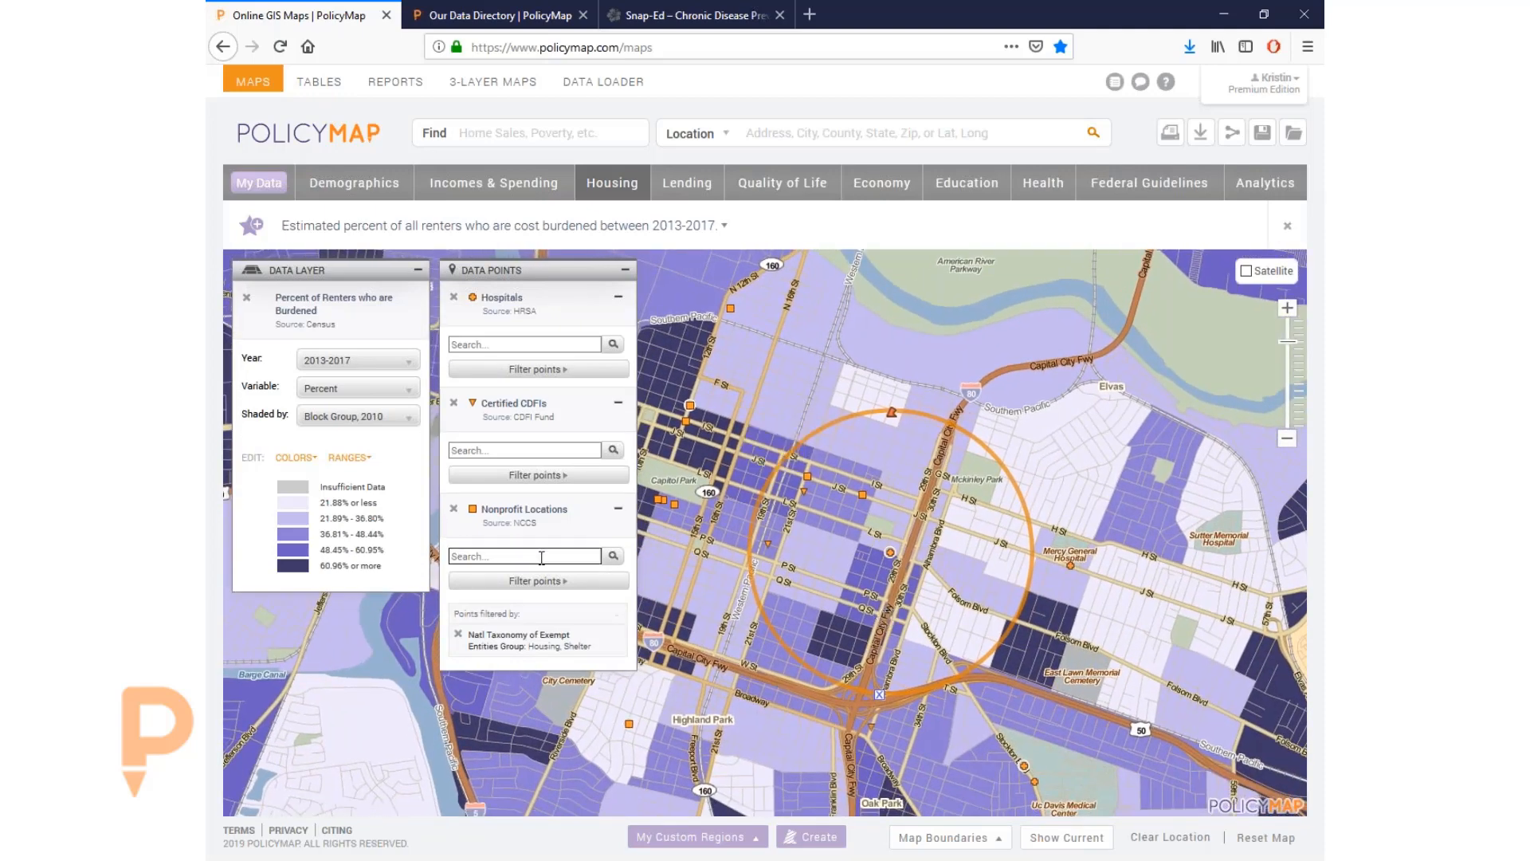
Step: View the general information of the housing nonprofit point just northwest of the hospital and dismiss it
click(862, 495)
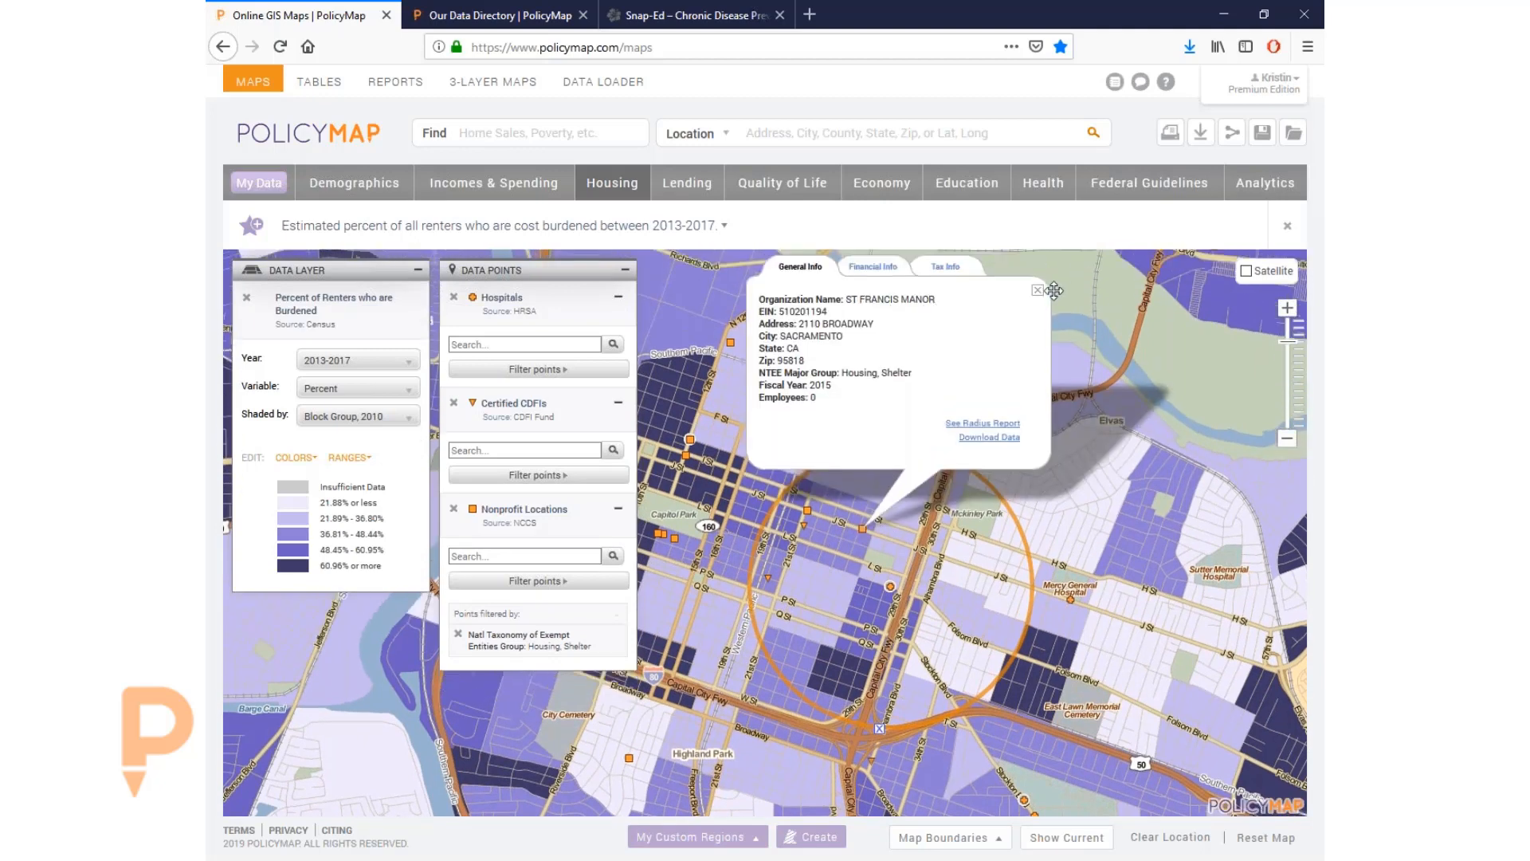
click(1038, 273)
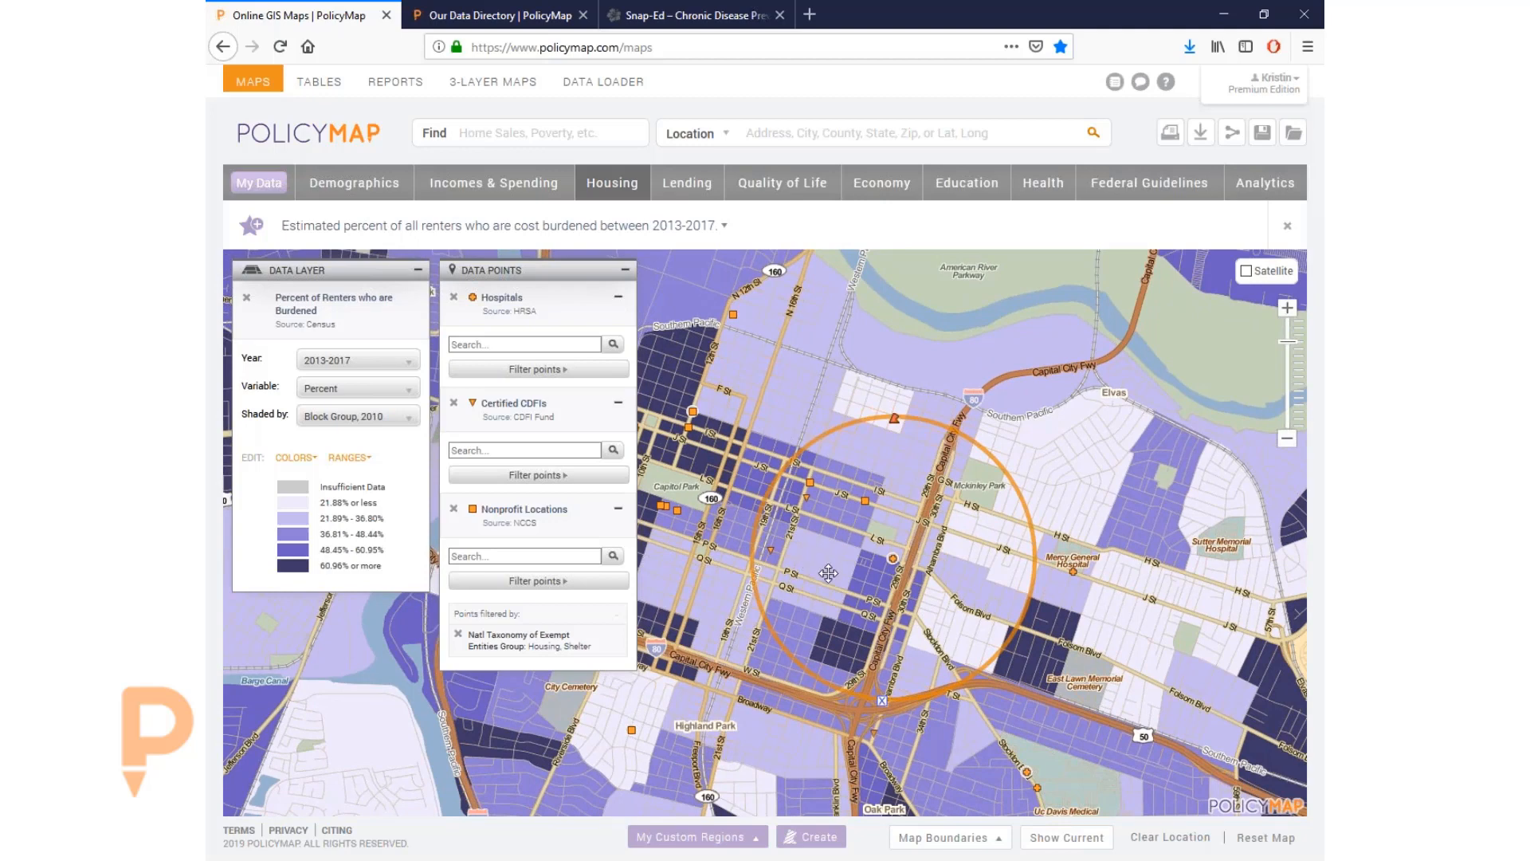
Step: Open the Sutter Medical Center Community region's details to check its available point lists, and close them
drag(834, 633, 816, 663)
click(876, 454)
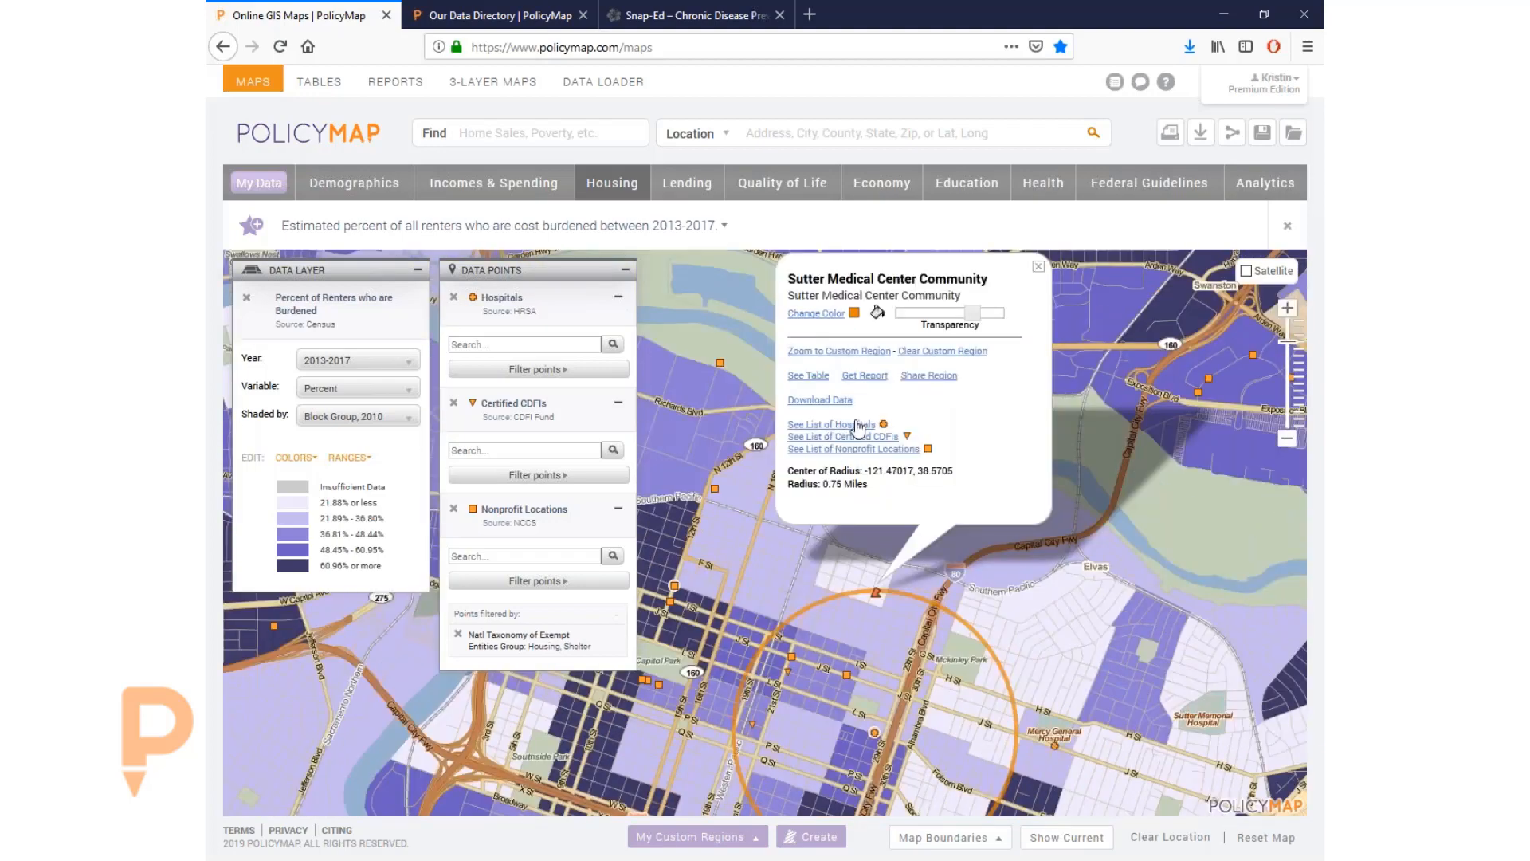
click(1039, 267)
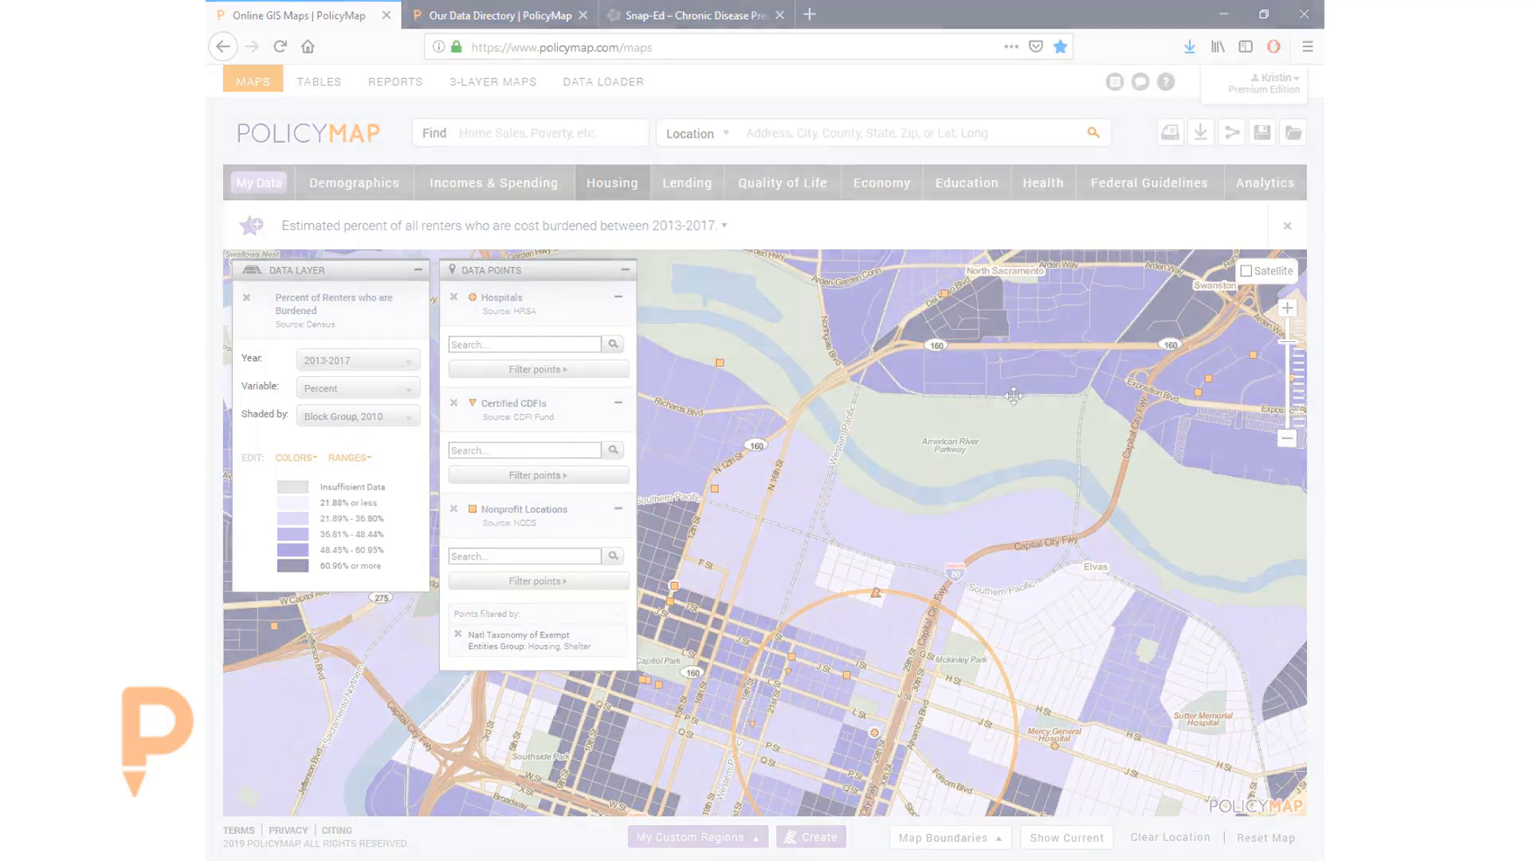